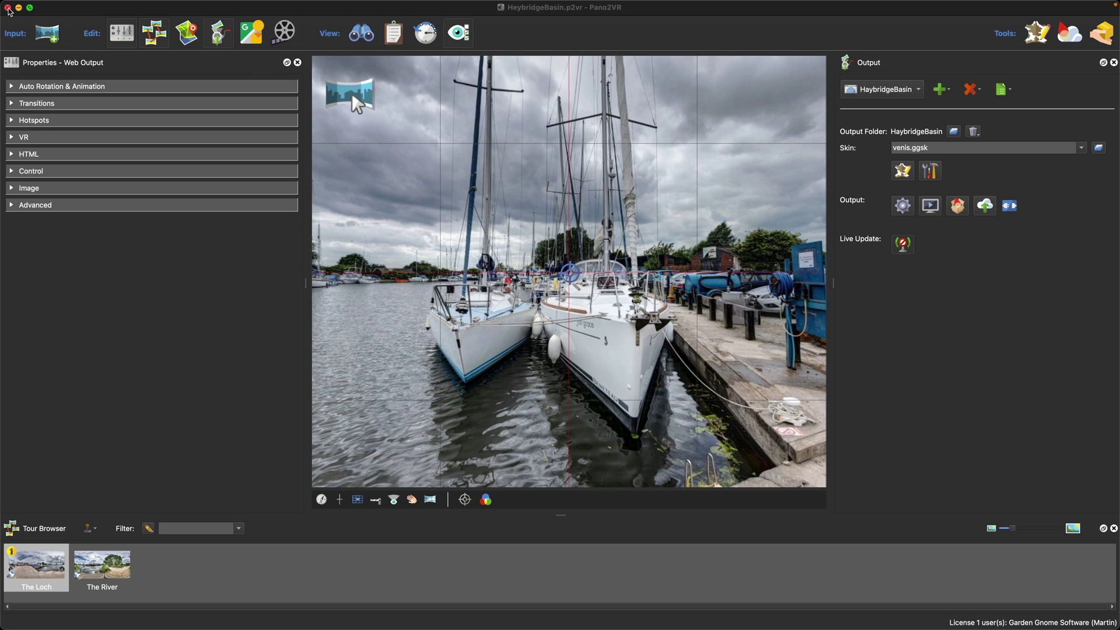
Hide the HaybridgeBasin Pano2VR window to reveal the desktop.
{"action": "left_click", "coordinate": [9, 9]}
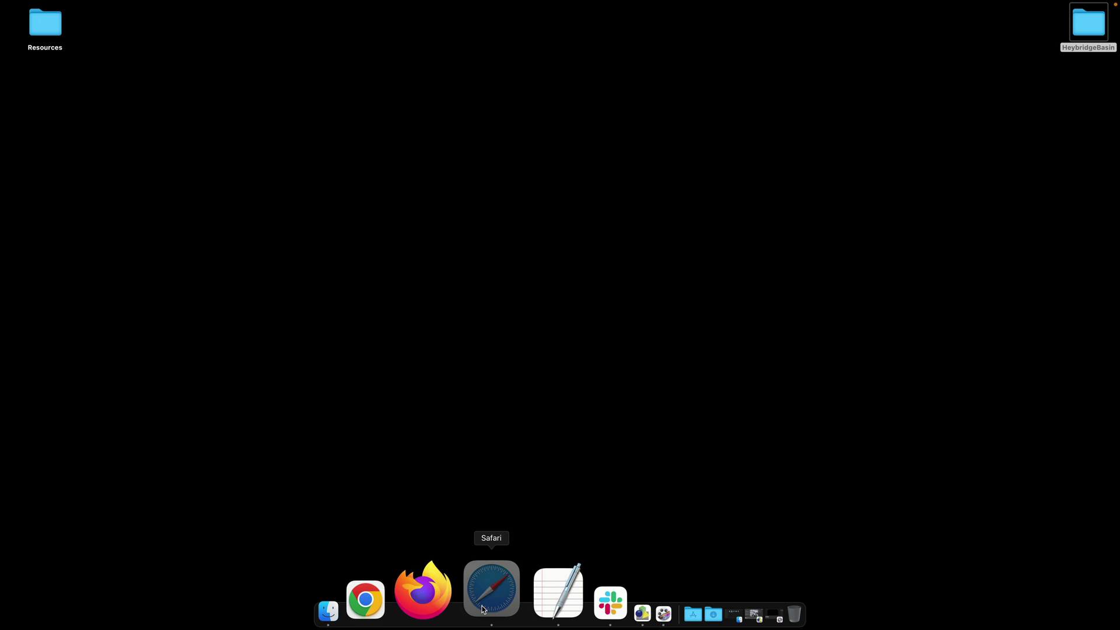
Log in to Garden Gnome and start the cloud trial from the Pano2VR licence key.
{"action": "left_click", "coordinate": [422, 199]}
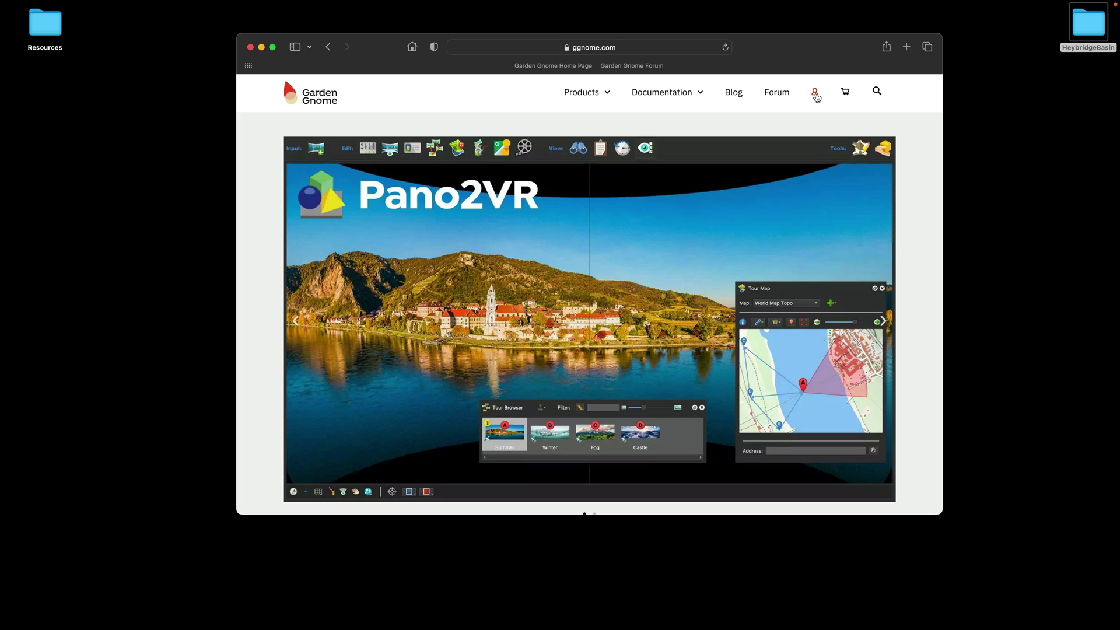
{"action": "left_click", "coordinate": [815, 94]}
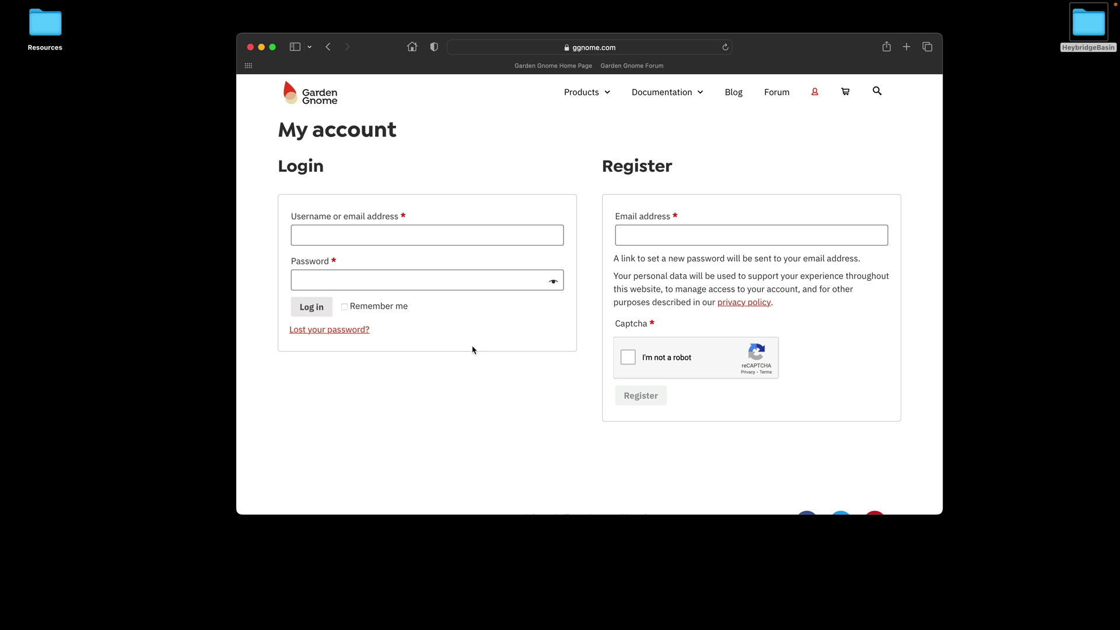
{"action": "left_click", "coordinate": [311, 307]}
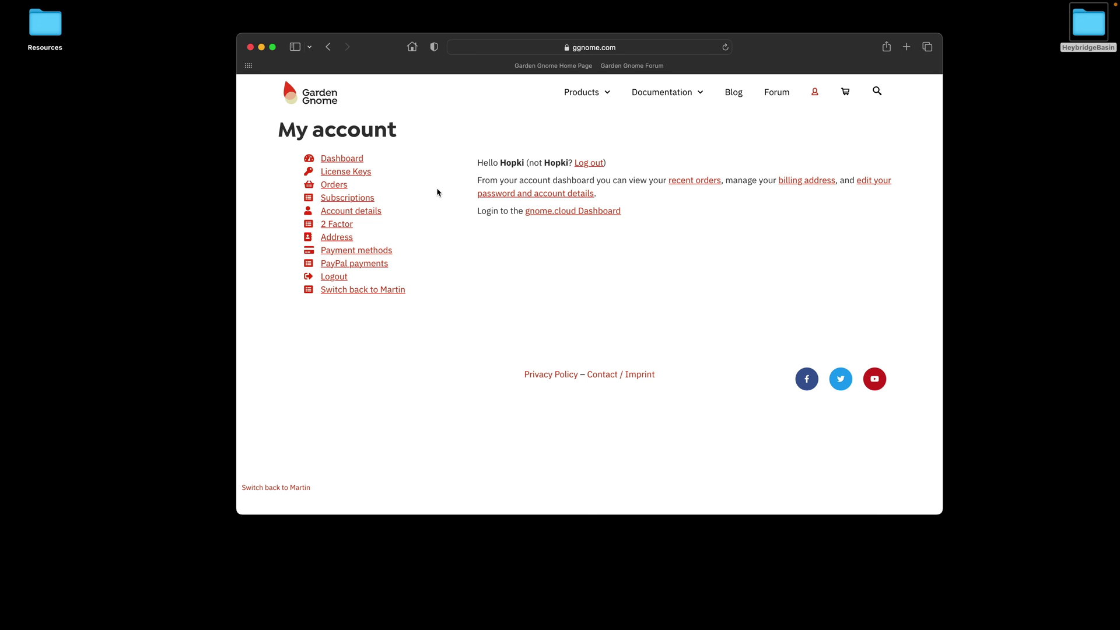
{"action": "left_click", "coordinate": [354, 175]}
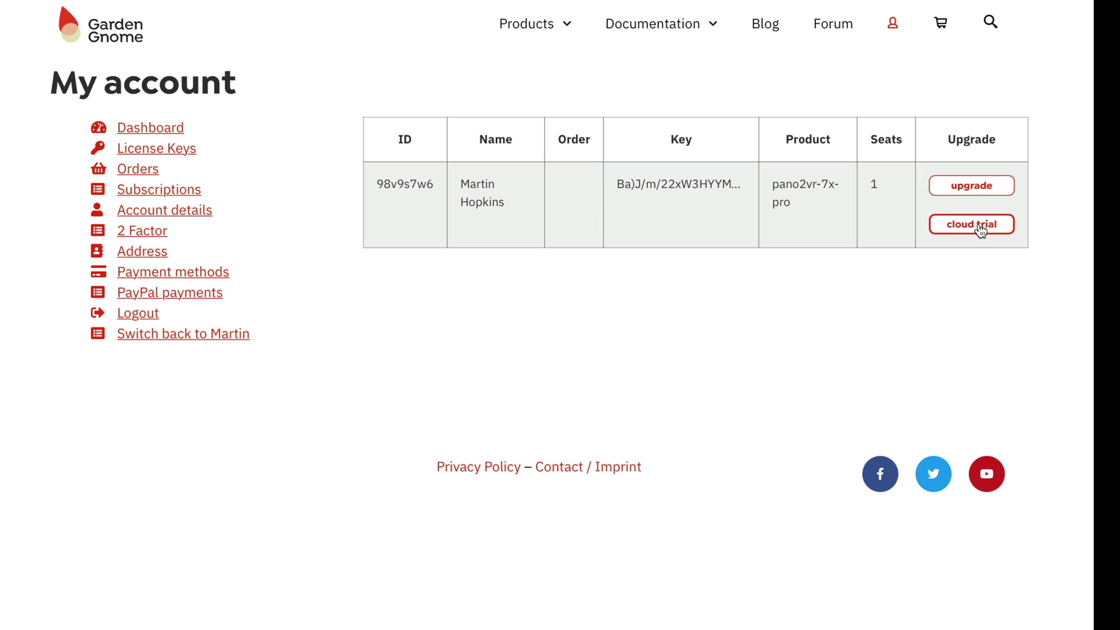
{"action": "left_click", "coordinate": [972, 224]}
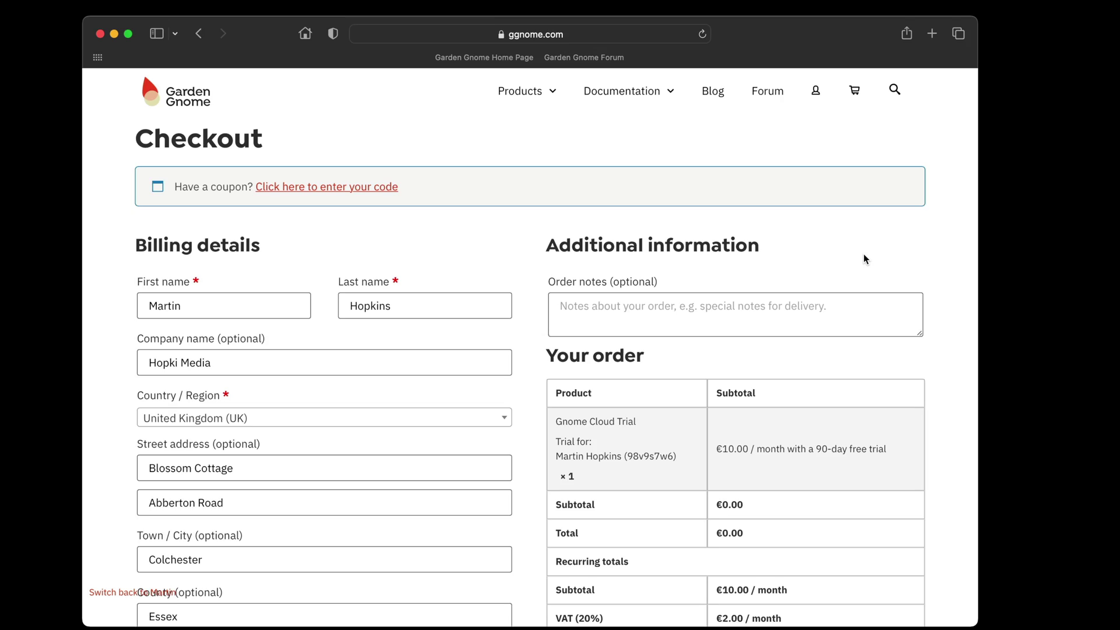
{"action": "scroll", "coordinate": [864, 254], "scroll_direction": "down", "scroll_amount": 5}
{"action": "scroll", "coordinate": [861, 255], "scroll_direction": "up", "scroll_amount": 1}
{"action": "scroll", "coordinate": [860, 255], "scroll_direction": "up", "scroll_amount": 2}
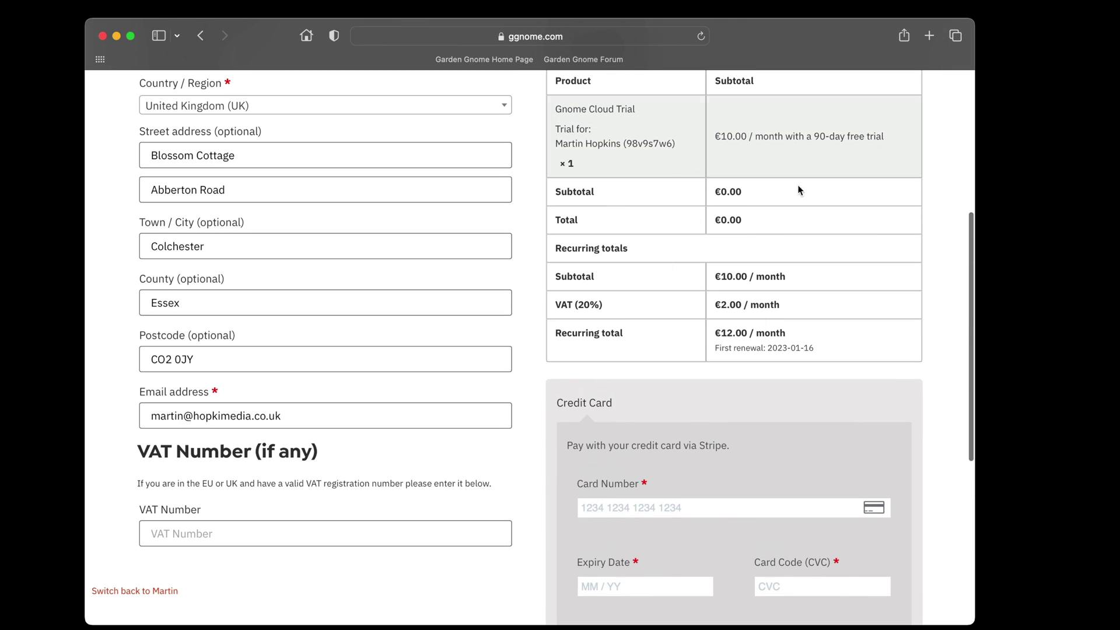
{"action": "scroll", "coordinate": [799, 190], "scroll_direction": "down", "scroll_amount": 2}
{"action": "scroll", "coordinate": [727, 231], "scroll_direction": "down", "scroll_amount": 1}
{"action": "scroll", "coordinate": [717, 315], "scroll_direction": "down", "scroll_amount": 1}
{"action": "scroll", "coordinate": [708, 401], "scroll_direction": "down", "scroll_amount": 2}
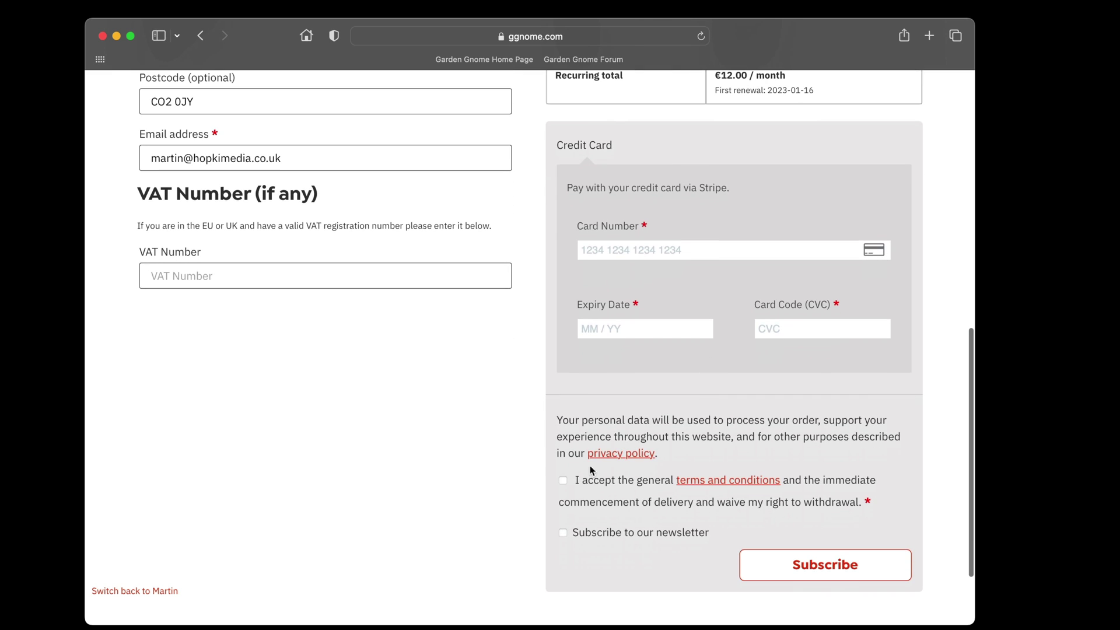
{"action": "scroll", "coordinate": [762, 526], "scroll_direction": "down", "scroll_amount": 1}
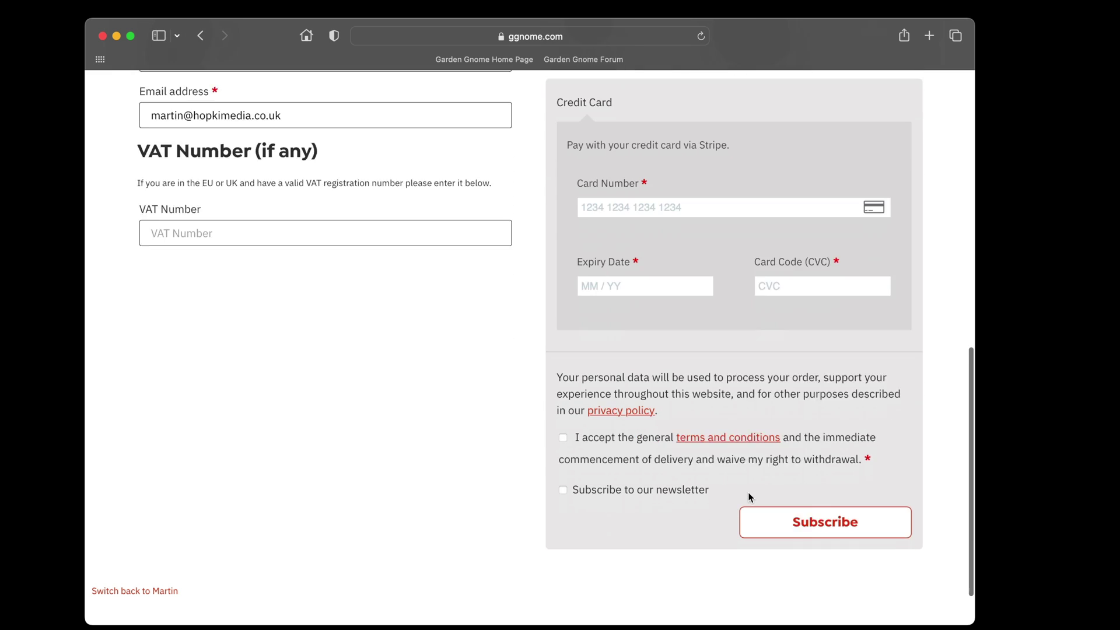
{"action": "scroll", "coordinate": [748, 492], "scroll_direction": "down", "scroll_amount": 1}
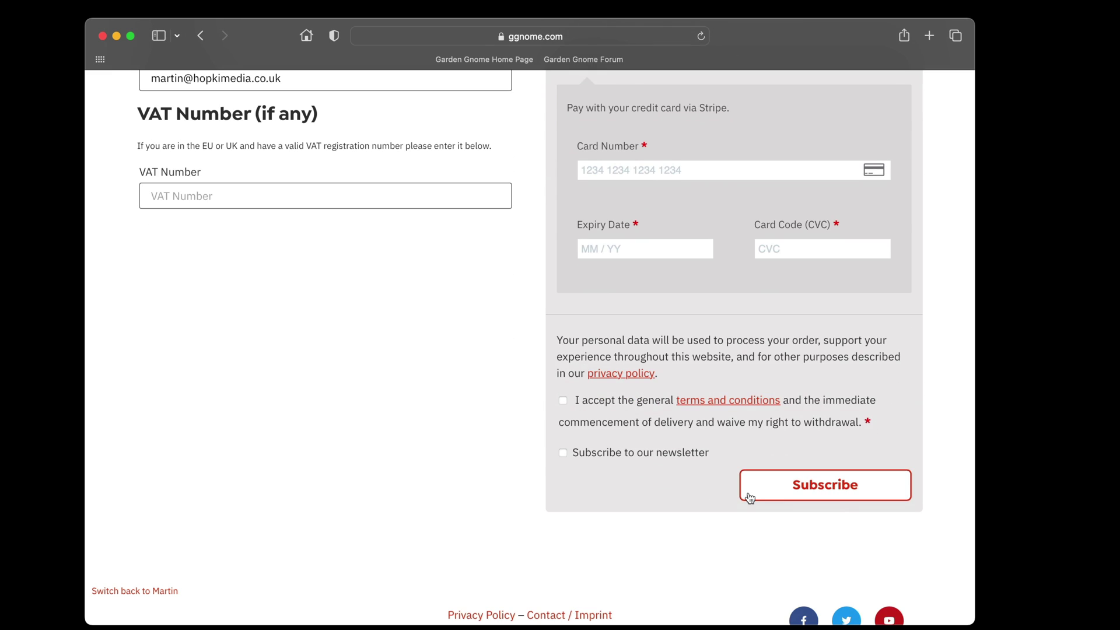
Restore Pano2VR and start the cloud upload, confirming the pano.xml overwrite.
{"action": "key", "text": "super+m"}
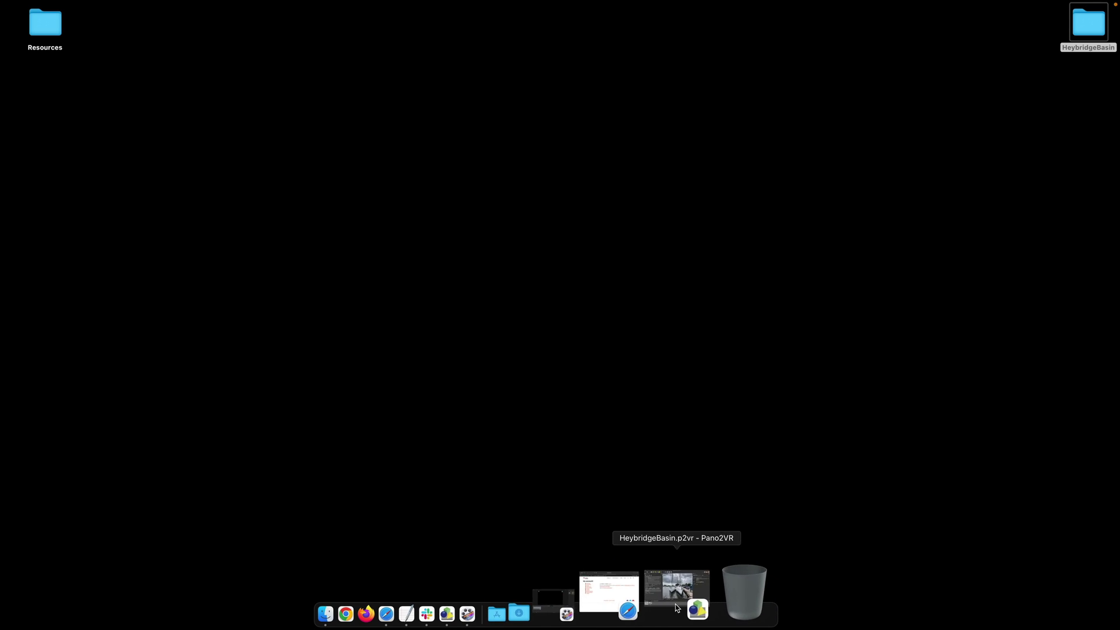
{"action": "left_click", "coordinate": [675, 600]}
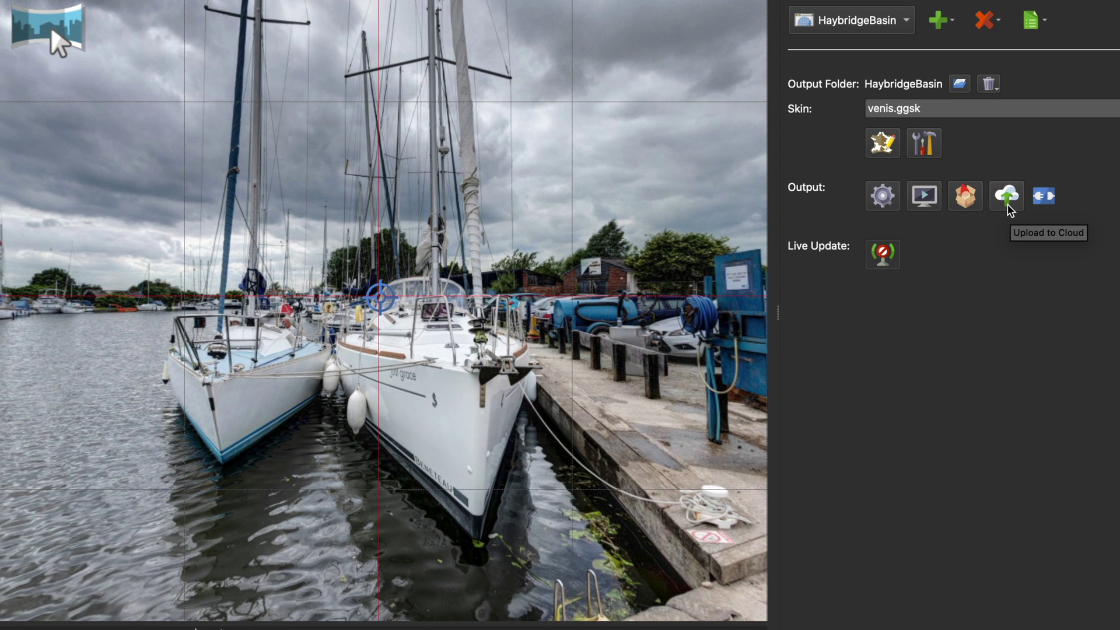
{"action": "left_click", "coordinate": [1009, 203]}
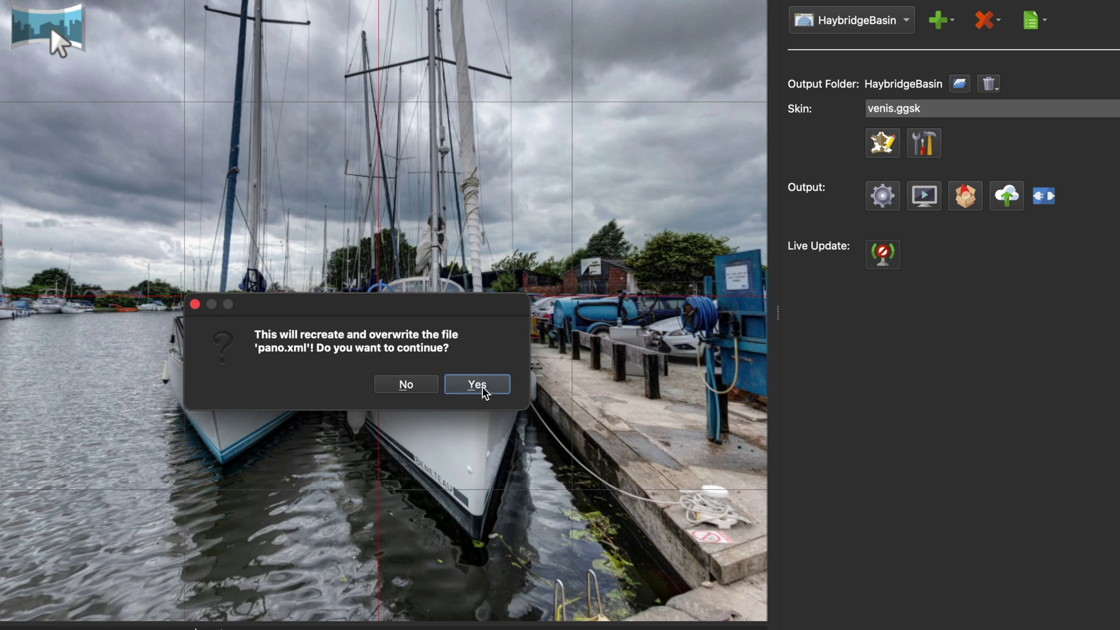
{"action": "left_click", "coordinate": [481, 385]}
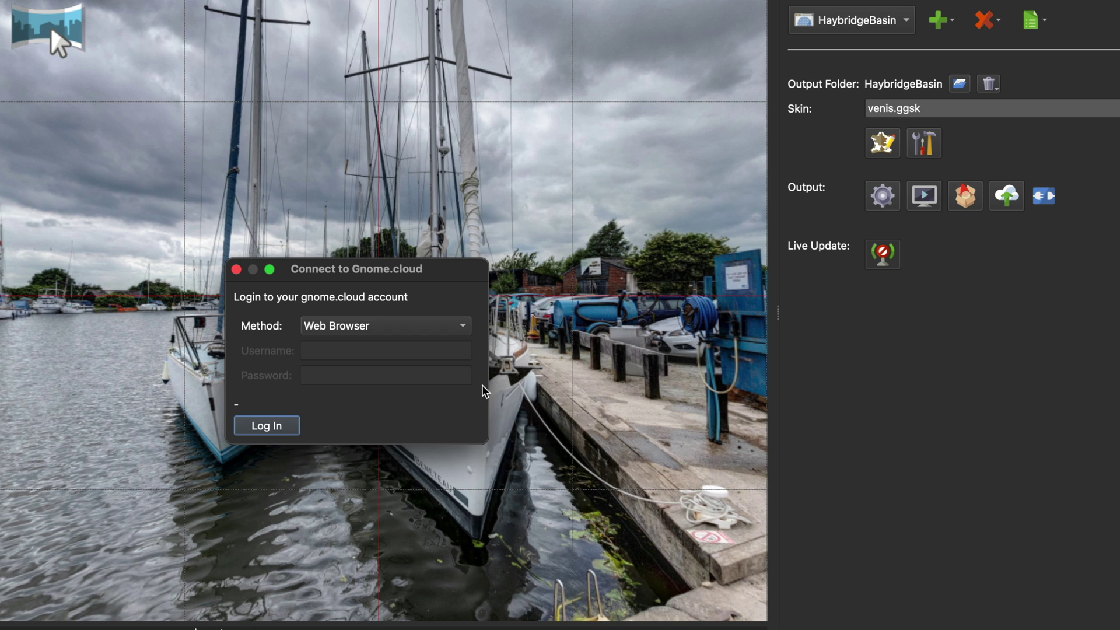
Sign in through the browser, keep the current account, accept terms, and upload Haybridge Basin.
{"action": "left_click", "coordinate": [267, 427]}
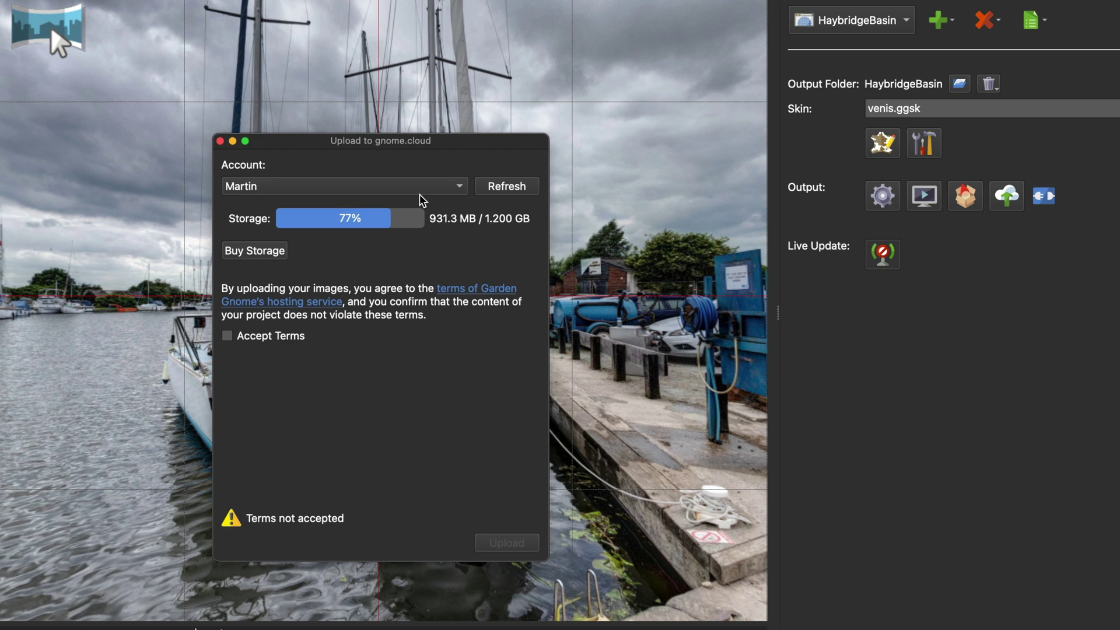
{"action": "left_click", "coordinate": [422, 186]}
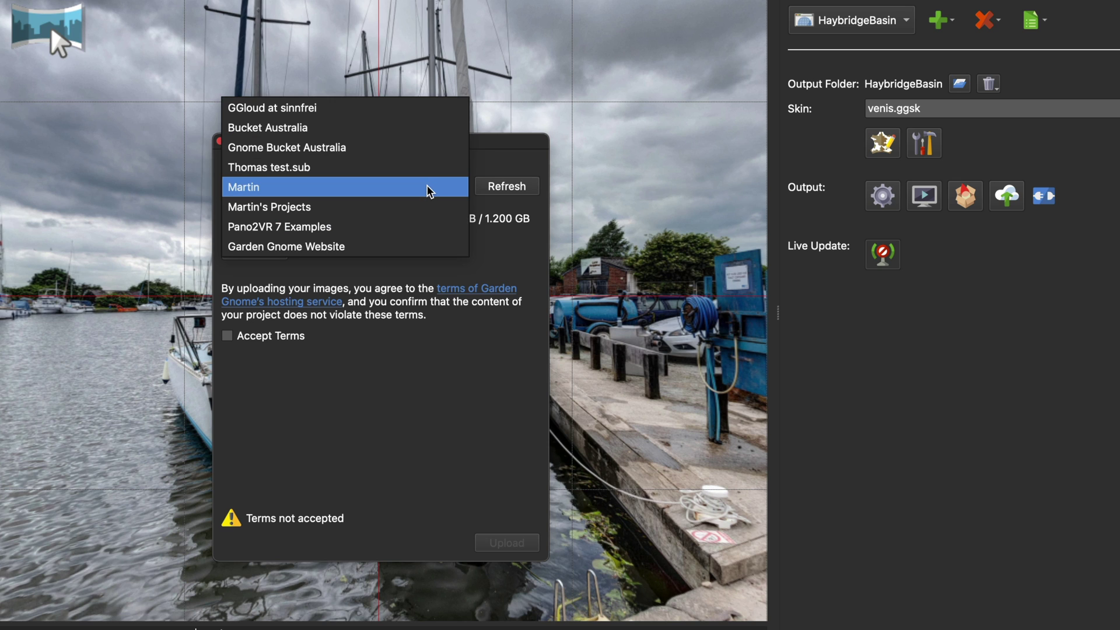
{"action": "left_click", "coordinate": [428, 190]}
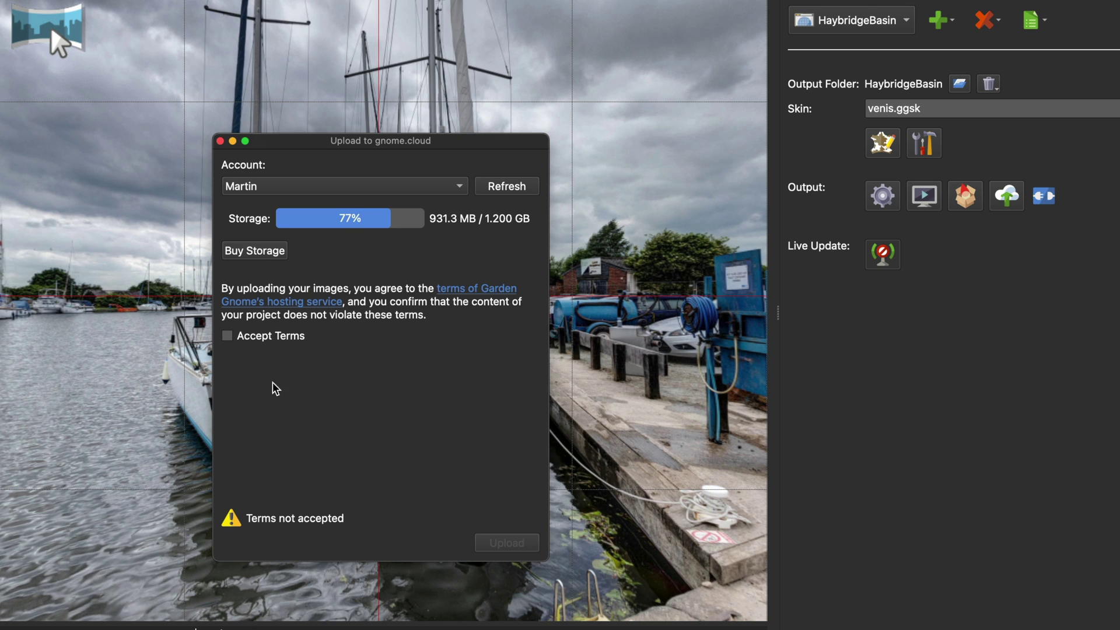
{"action": "left_click", "coordinate": [229, 337]}
{"action": "left_click", "coordinate": [520, 550]}
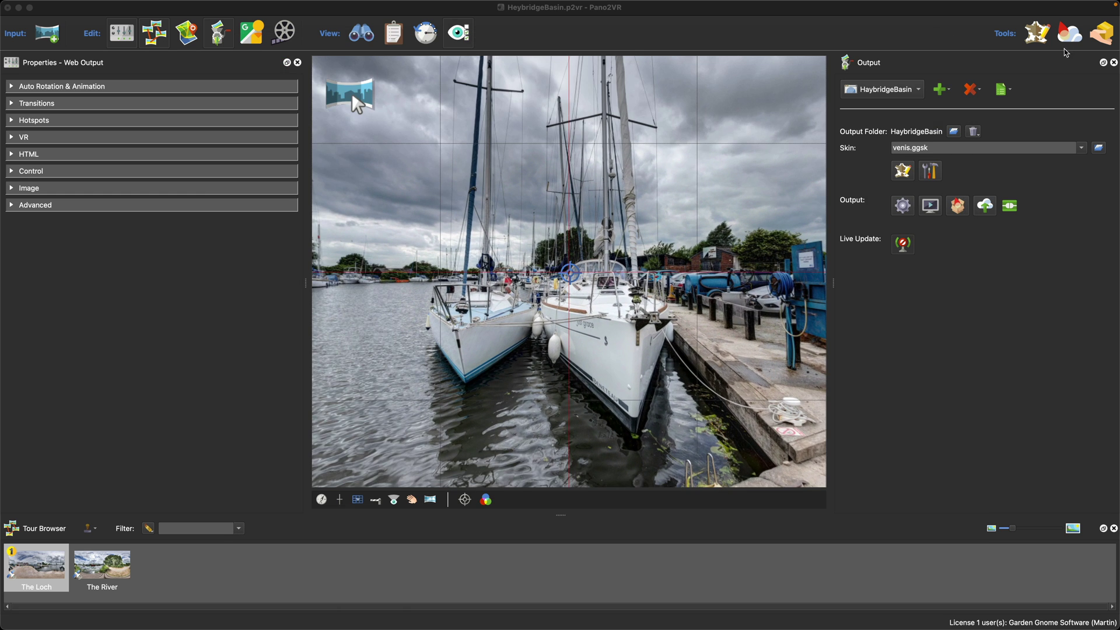
Open the Cloud Browser project list and drag it lower on screen.
{"action": "left_click", "coordinate": [1070, 37]}
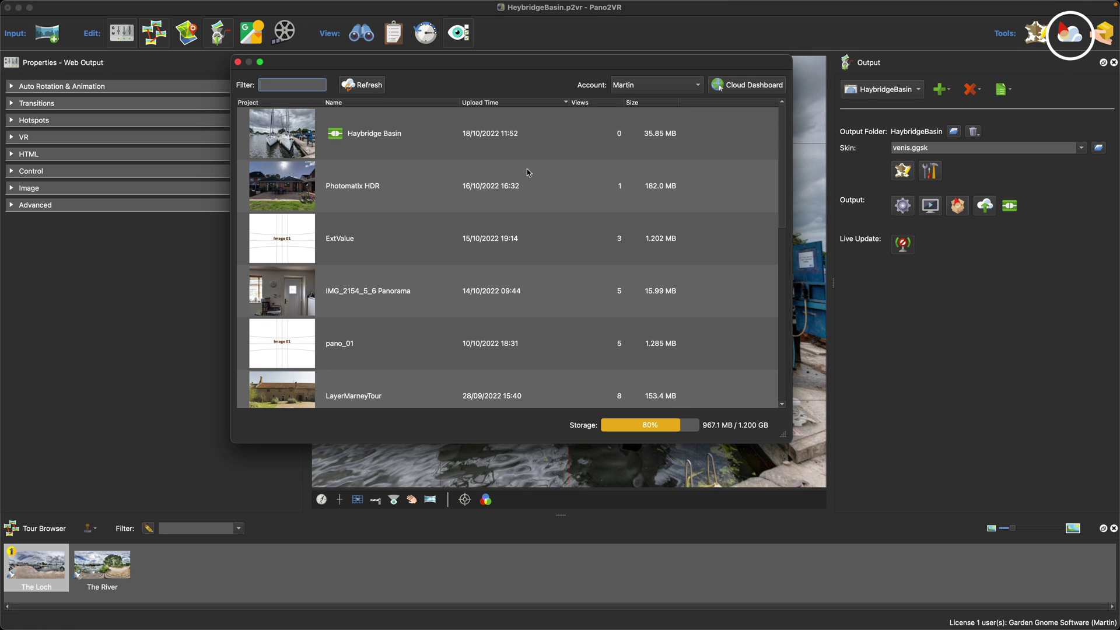
{"action": "scroll", "coordinate": [490, 205], "scroll_direction": "down", "scroll_amount": 5}
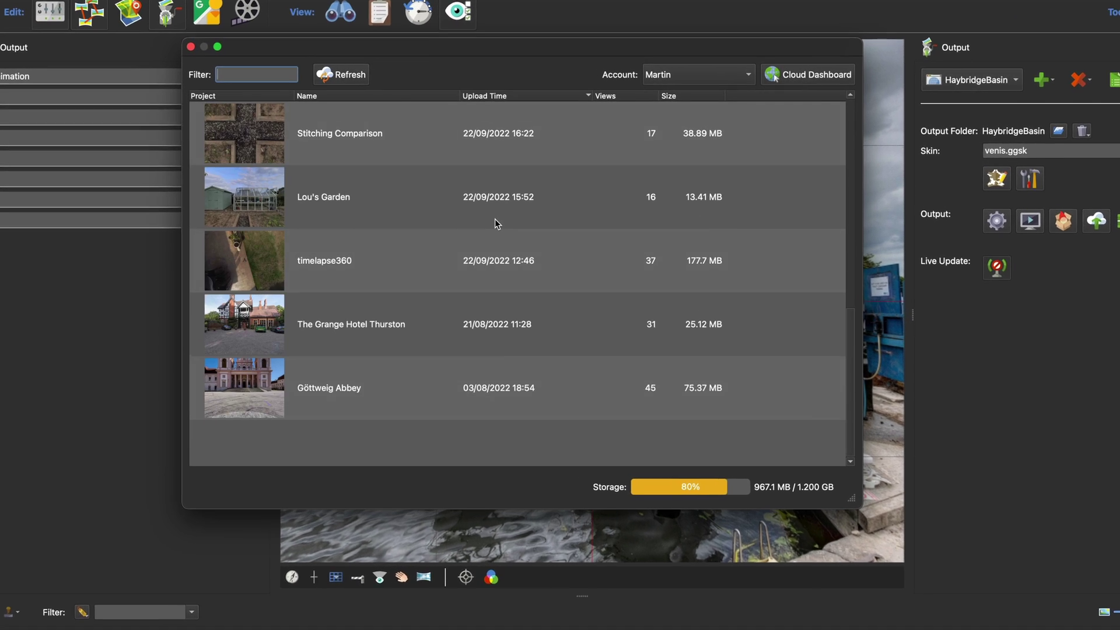
{"action": "scroll", "coordinate": [495, 219], "scroll_direction": "up", "scroll_amount": 1}
{"action": "scroll", "coordinate": [496, 228], "scroll_direction": "up", "scroll_amount": 5}
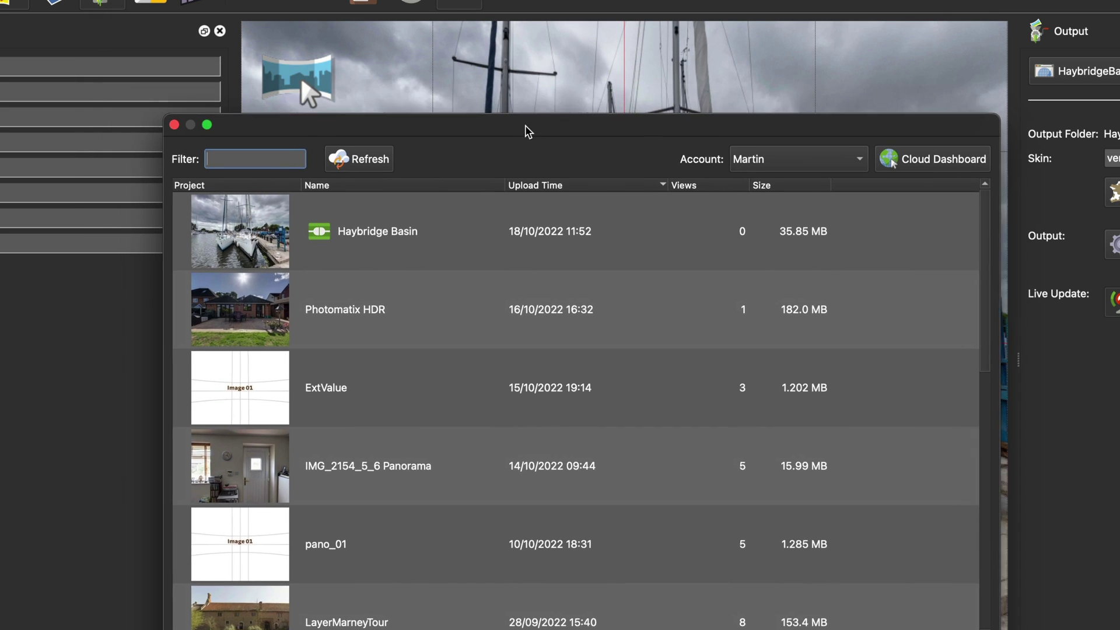
{"action": "left_click_drag", "start_coordinate": [480, 35], "coordinate": [552, 119]}
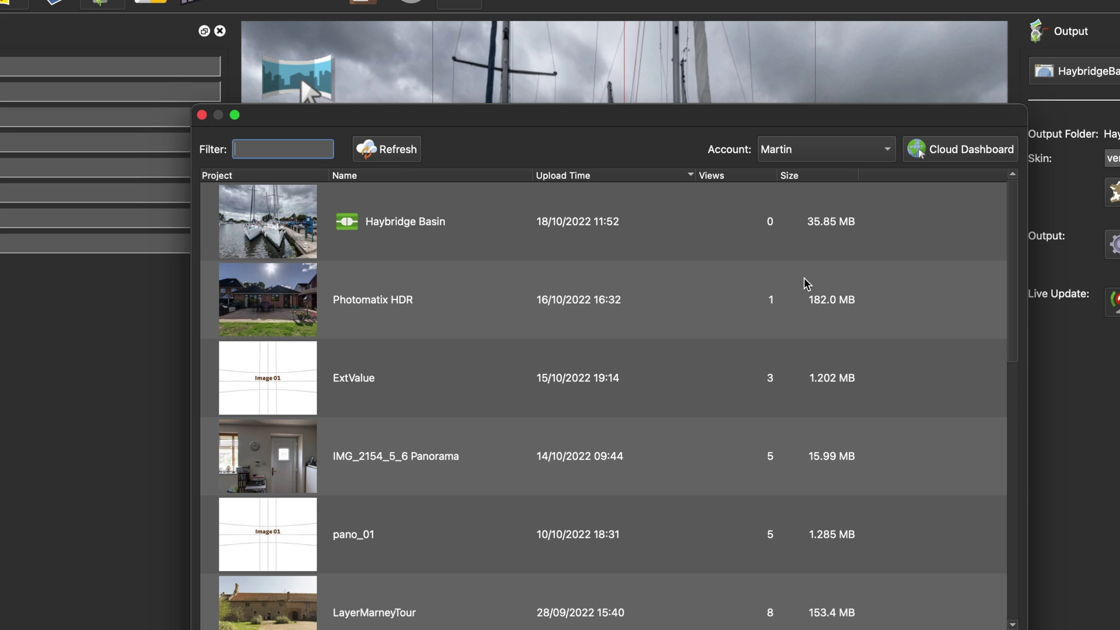
{"action": "scroll", "coordinate": [804, 282], "scroll_direction": "down", "scroll_amount": 3}
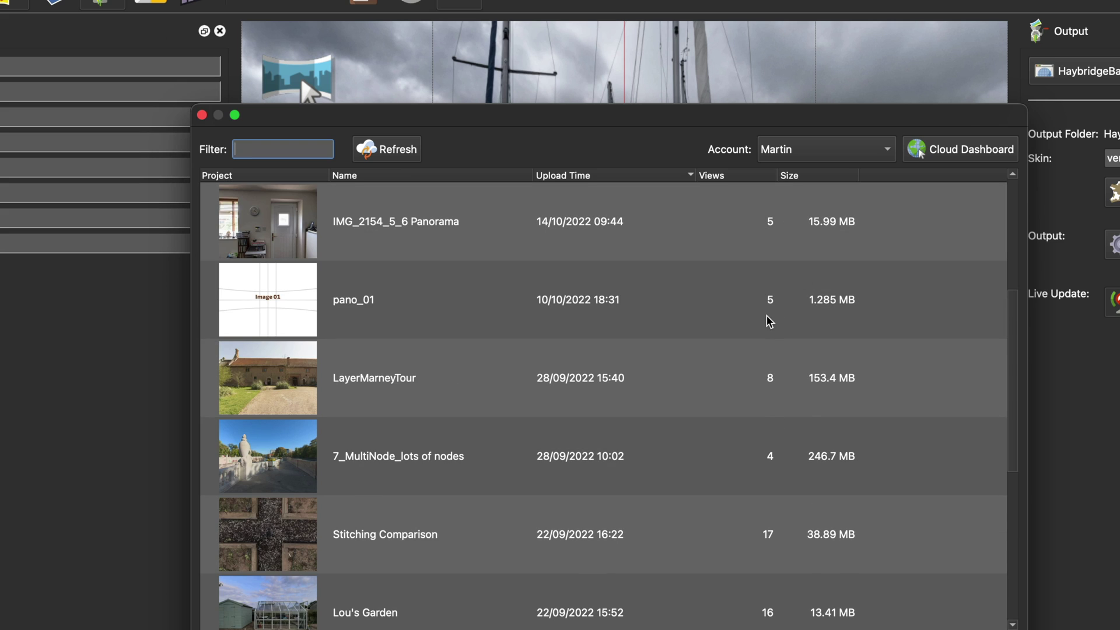
{"action": "scroll", "coordinate": [771, 322], "scroll_direction": "up", "scroll_amount": 3}
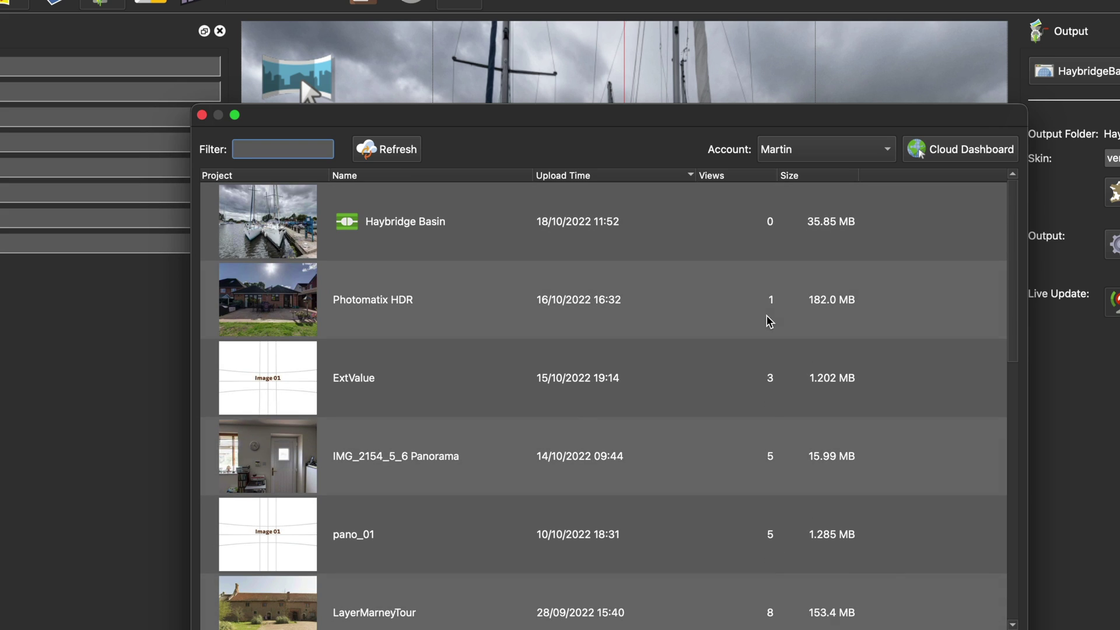
View Haybridge Basin's vtour.cloud link, embed code and QR code.
{"action": "right_click", "coordinate": [434, 222]}
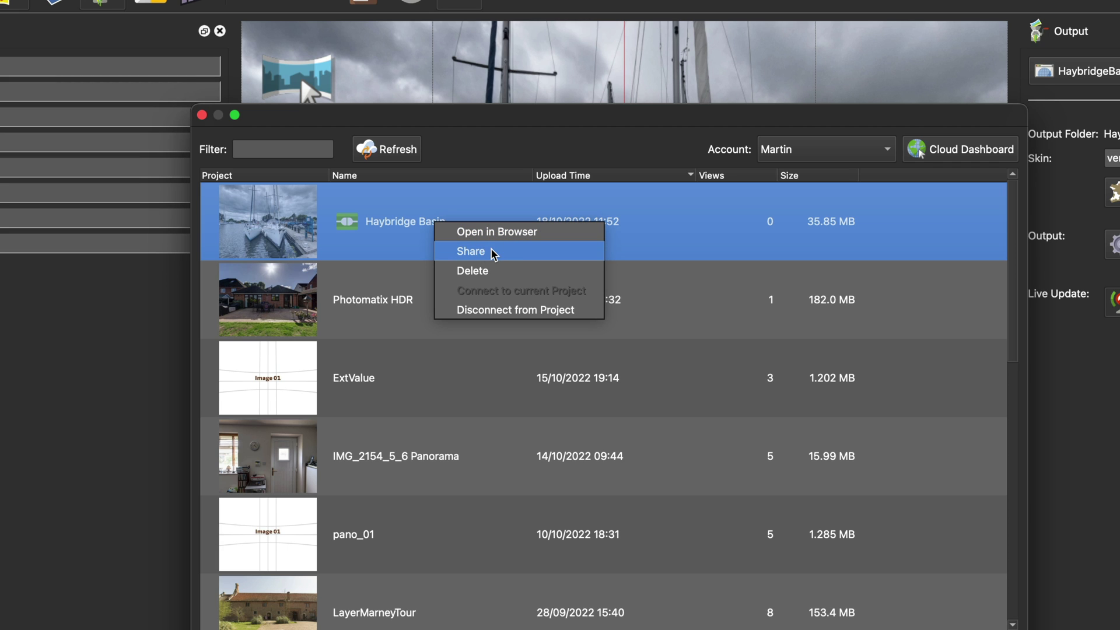
{"action": "left_click", "coordinate": [491, 252]}
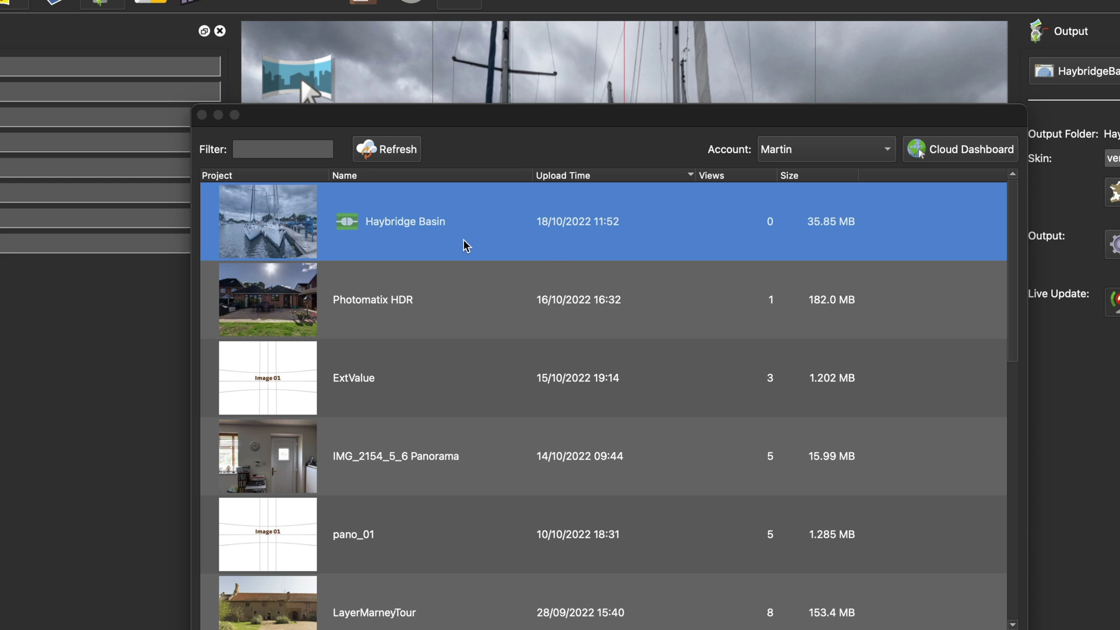
{"action": "right_click", "coordinate": [464, 245]}
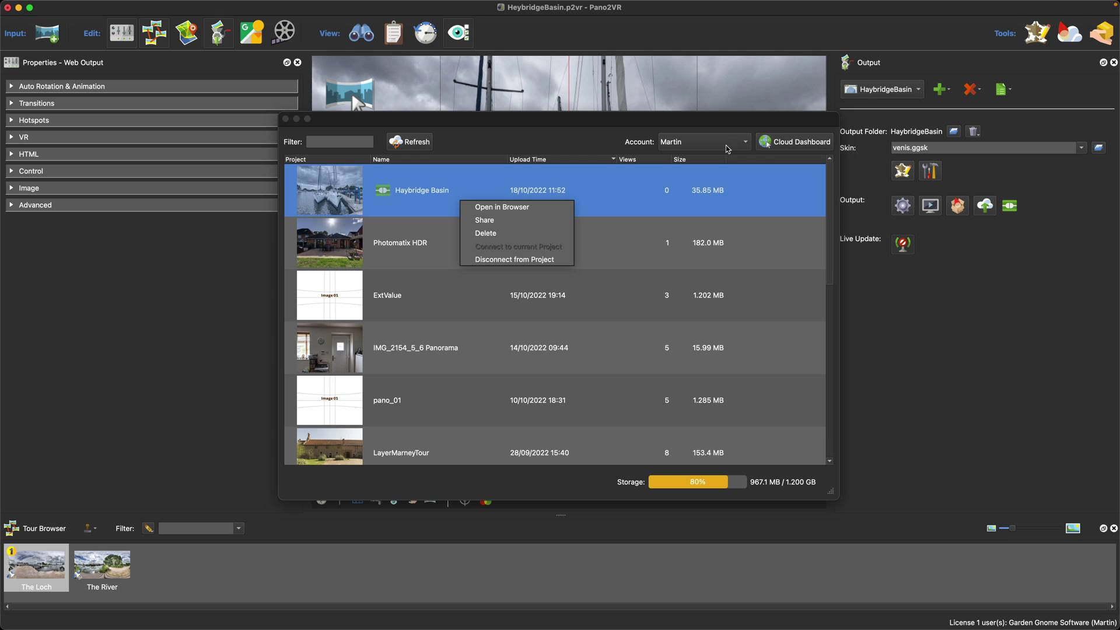
{"action": "left_click", "coordinate": [523, 149]}
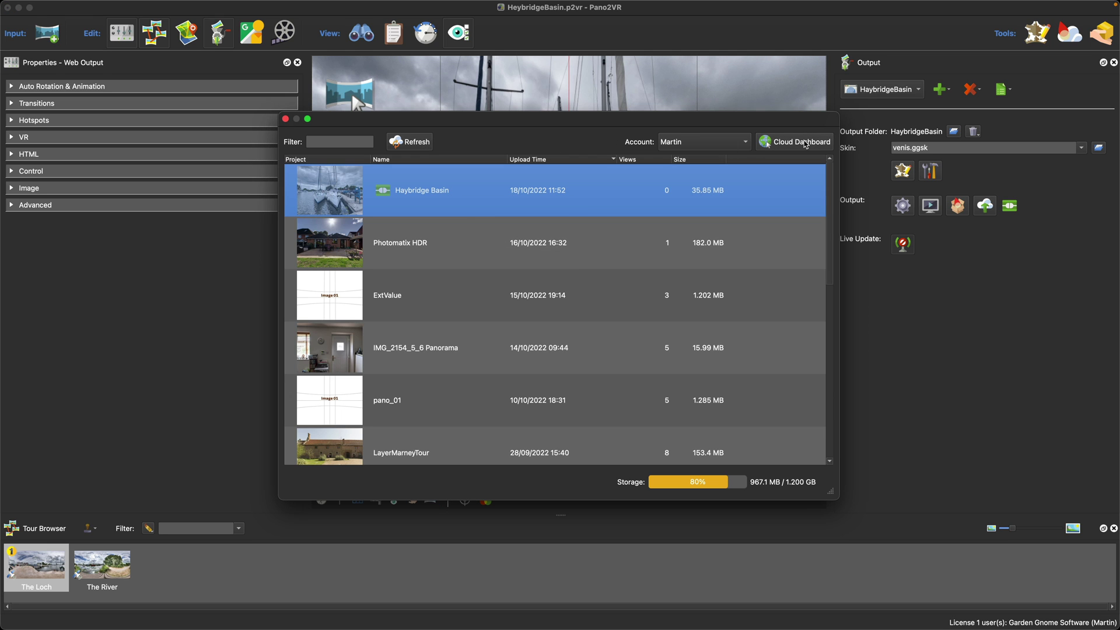
{"action": "left_click", "coordinate": [268, 9]}
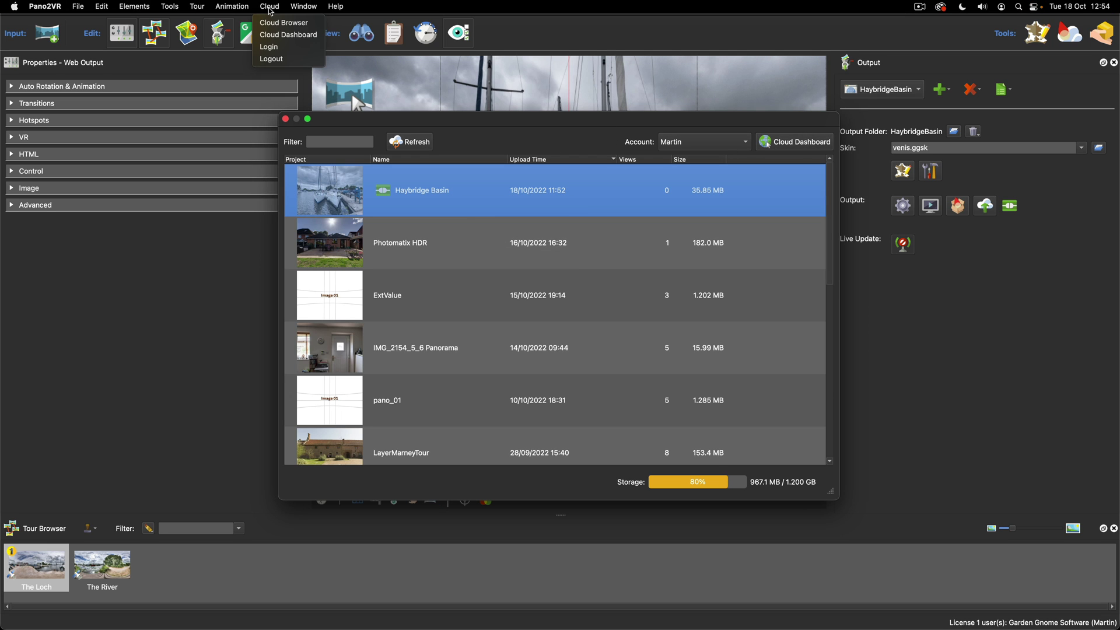
Open the Cloud Dashboard and view Göttweig Abbey's sharing details.
{"action": "left_click", "coordinate": [289, 34]}
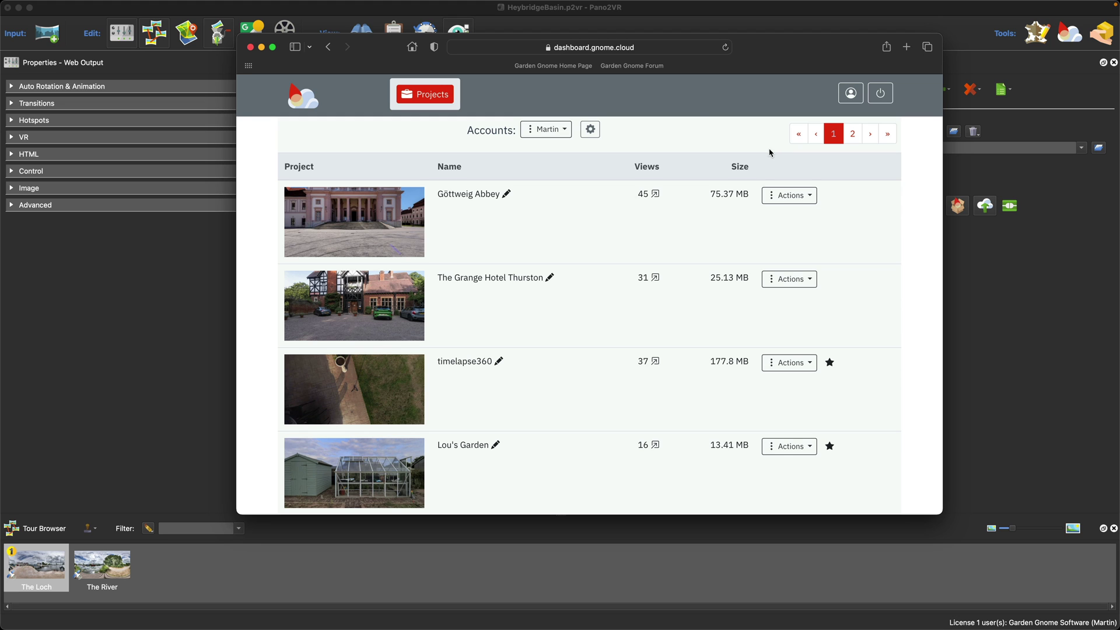
{"action": "left_click_drag", "start_coordinate": [798, 51], "coordinate": [780, 32]}
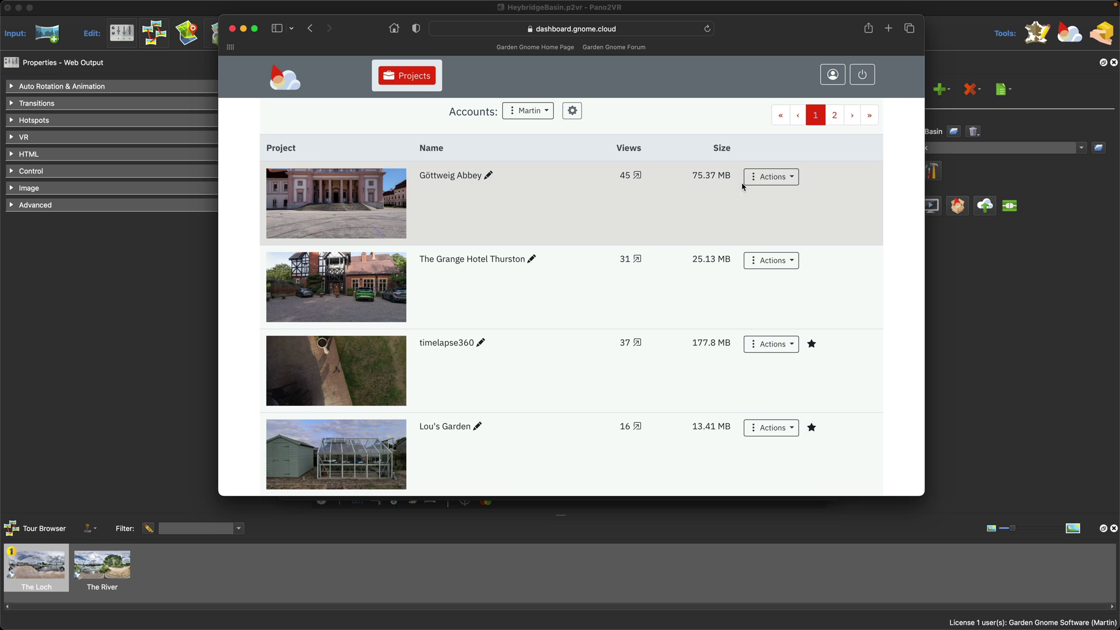
{"action": "left_click", "coordinate": [764, 180]}
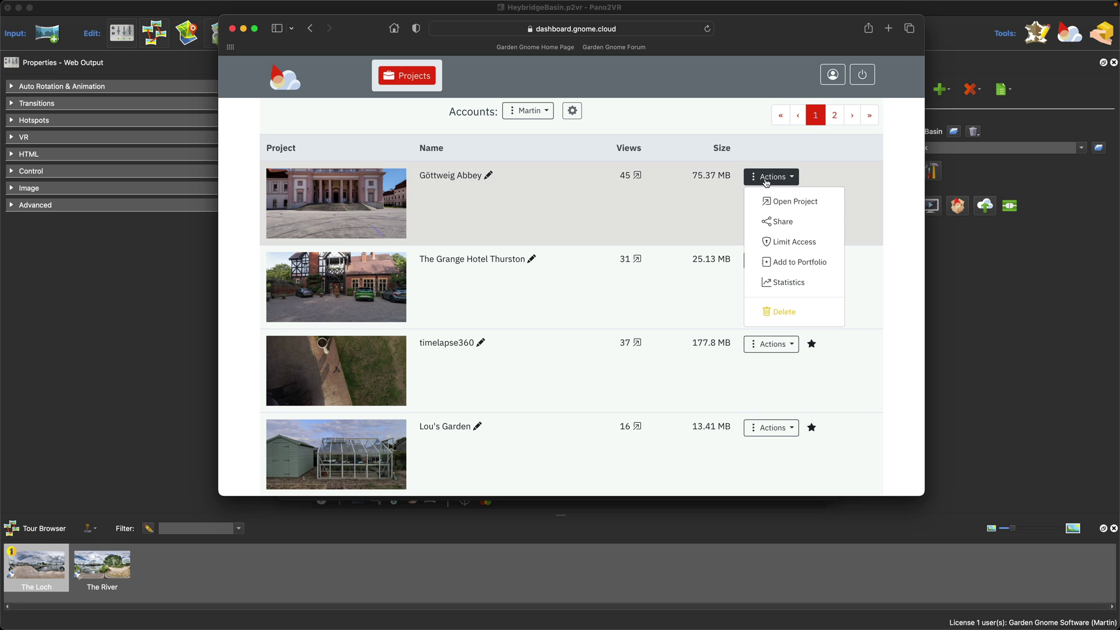
{"action": "left_click", "coordinate": [784, 224]}
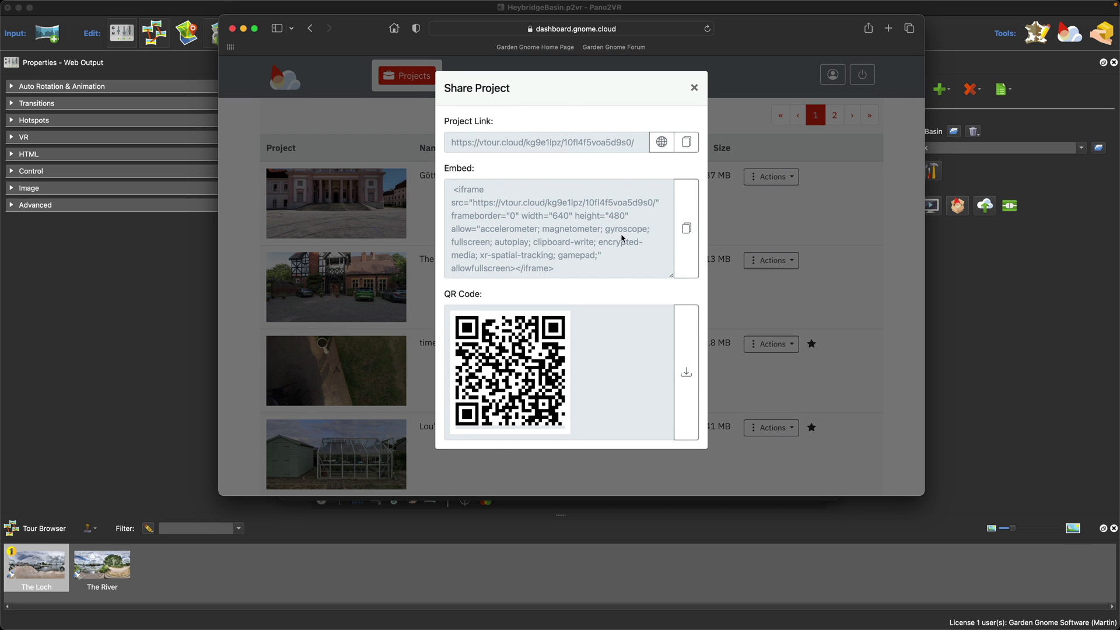
{"action": "left_click", "coordinate": [693, 90]}
Restrict Göttweig Abbey's access with a user name and password.
{"action": "left_click", "coordinate": [785, 180]}
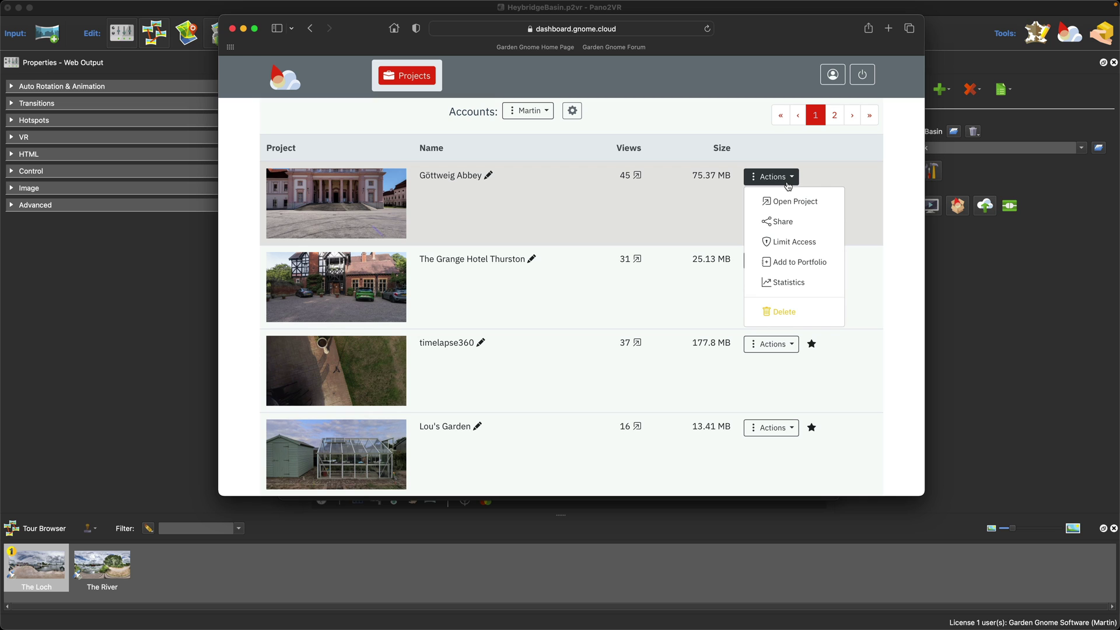
{"action": "left_click", "coordinate": [791, 242]}
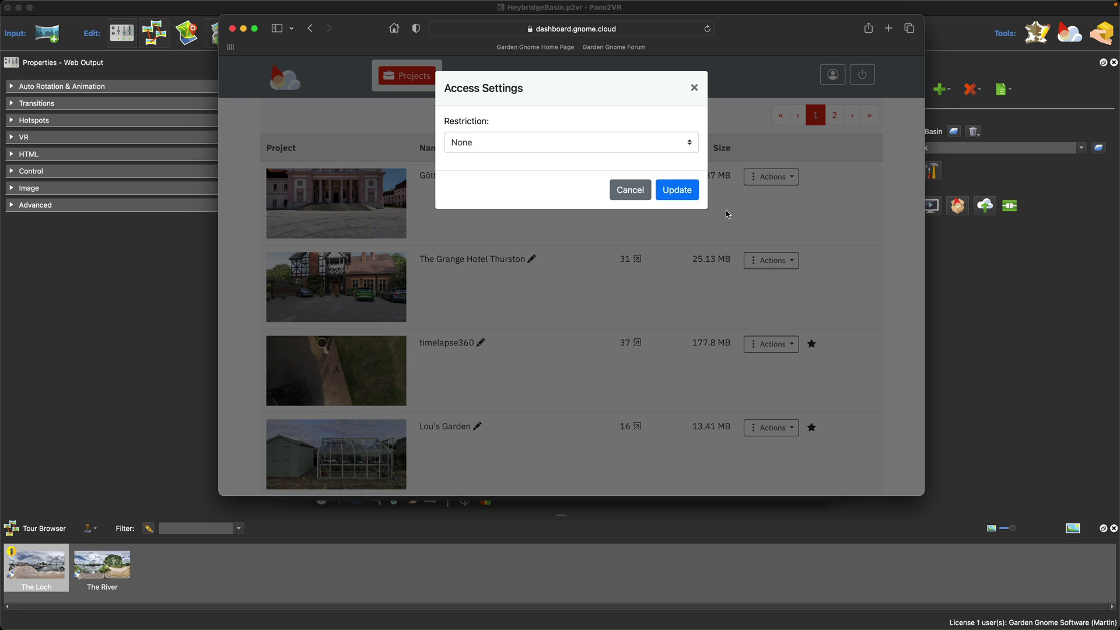
{"action": "left_click", "coordinate": [687, 147]}
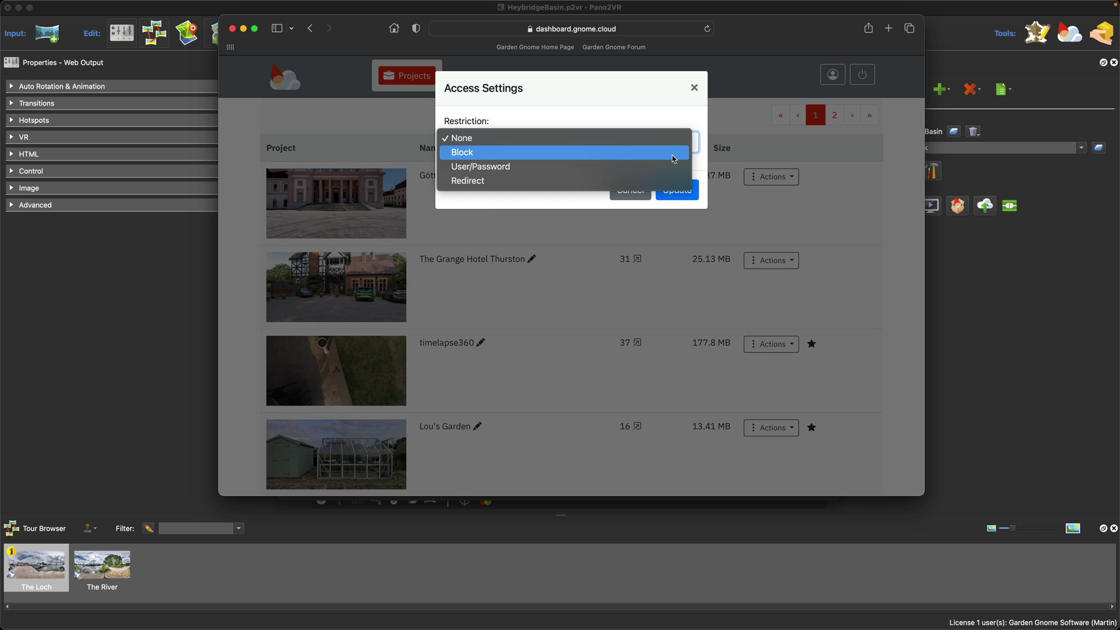
{"action": "left_click", "coordinate": [618, 167]}
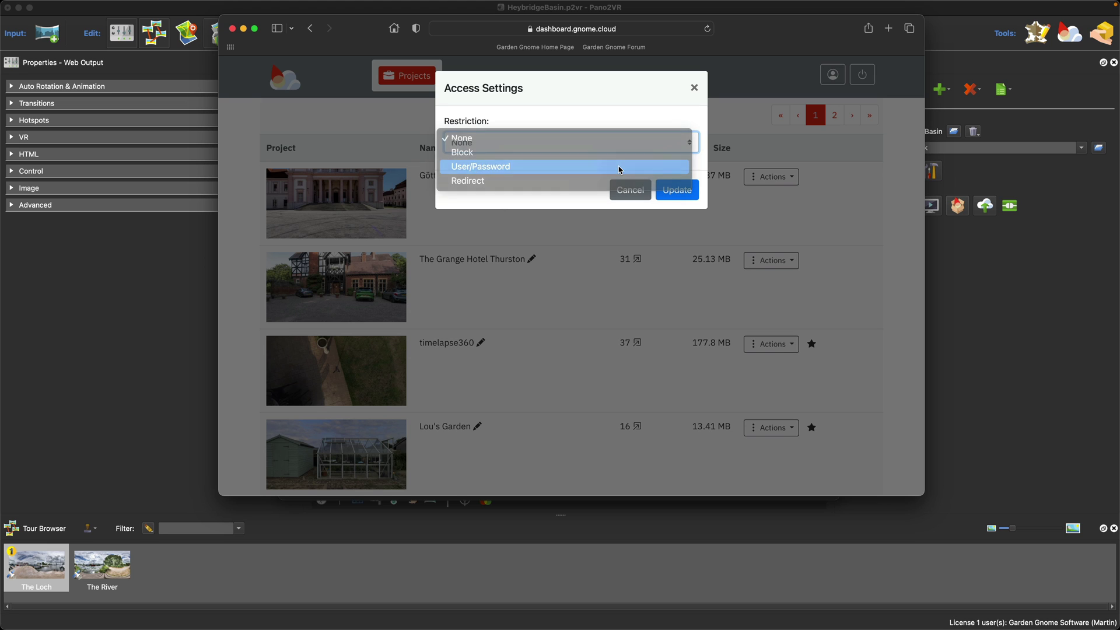
{"action": "type", "text": "Hopki"}
{"action": "left_click", "coordinate": [503, 193]}
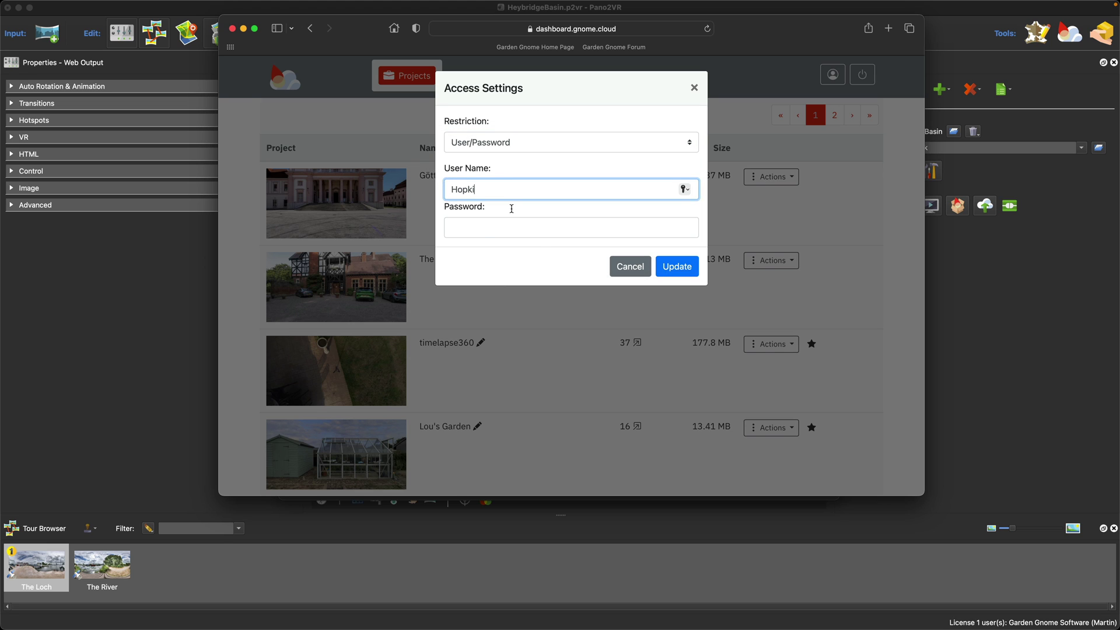
{"action": "left_click", "coordinate": [487, 226]}
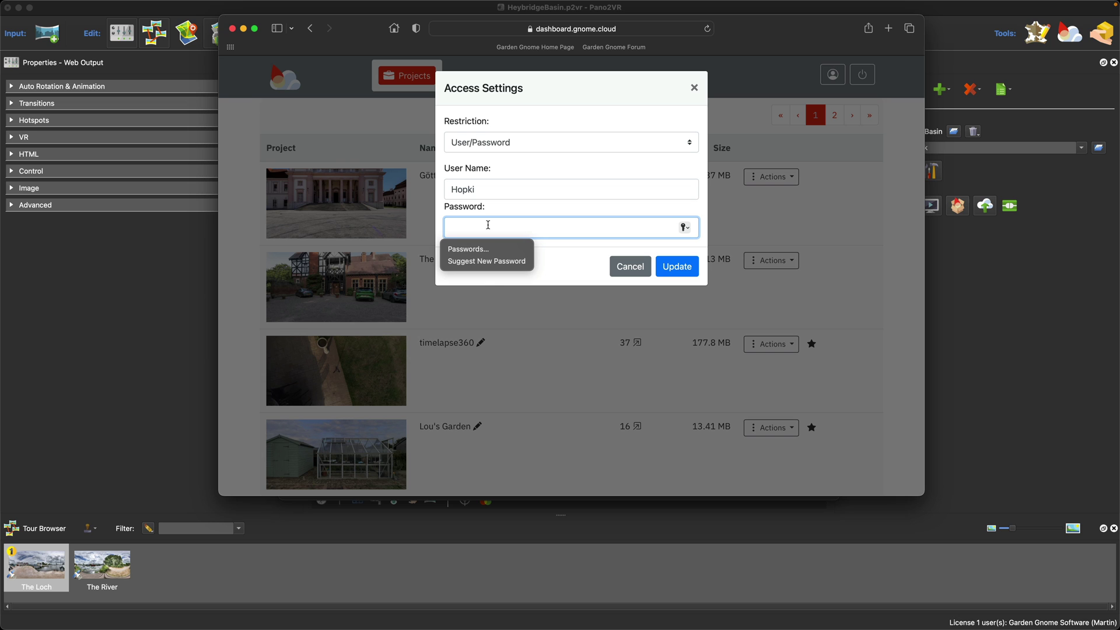
{"action": "type", "text": "Ho"}
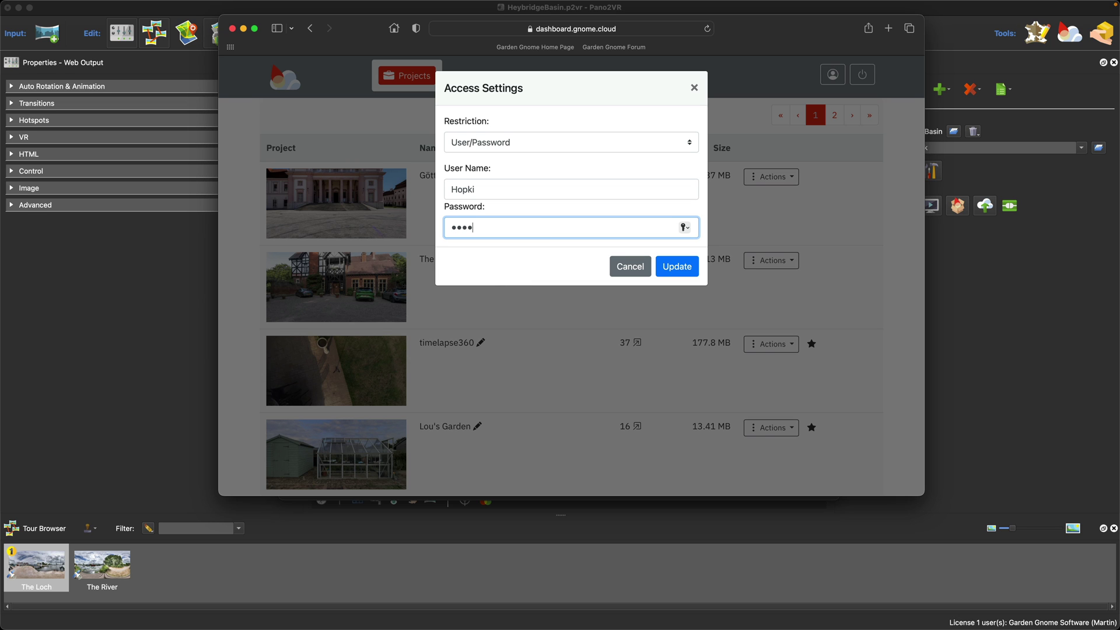
{"action": "left_click", "coordinate": [677, 268]}
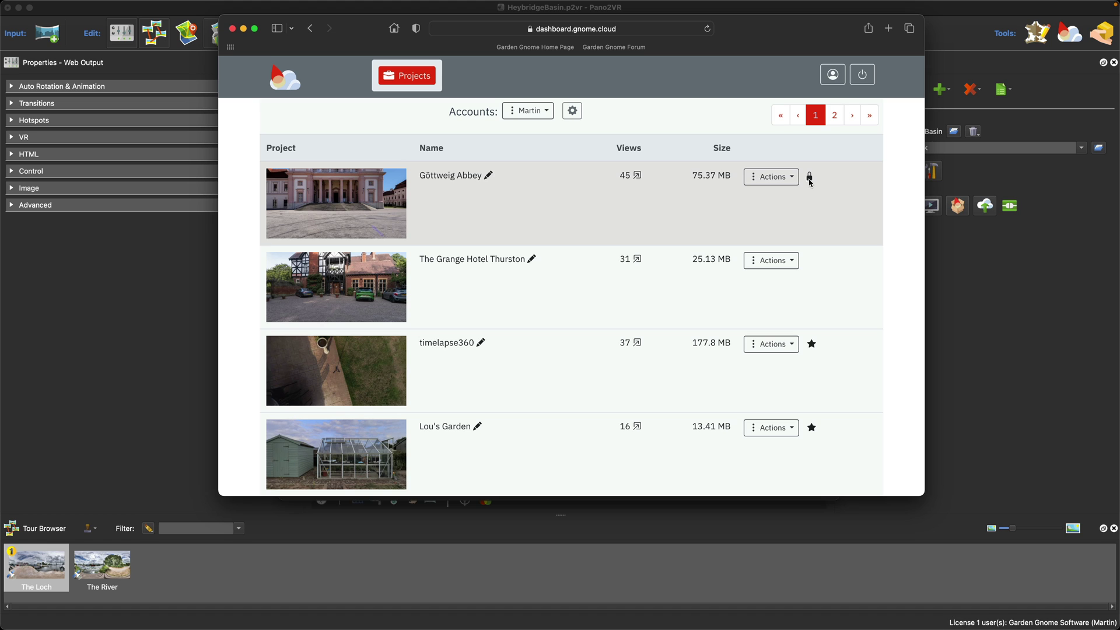
{"action": "left_click", "coordinate": [637, 175]}
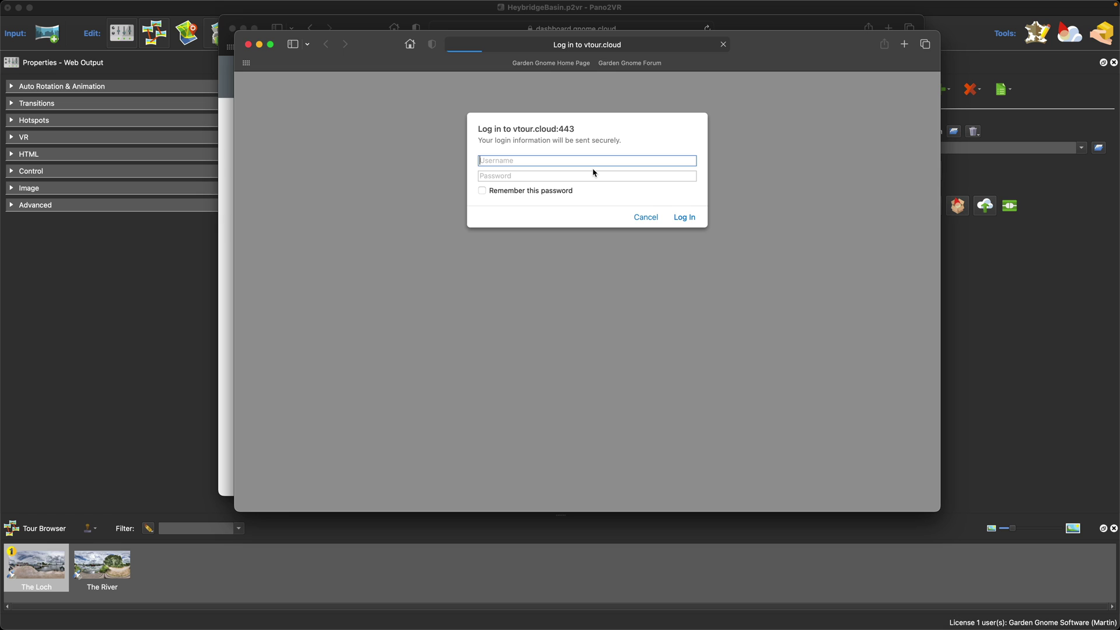
{"action": "type", "text": "Hopki"}
{"action": "key", "text": "Tab"}
{"action": "type", "text": "**"}
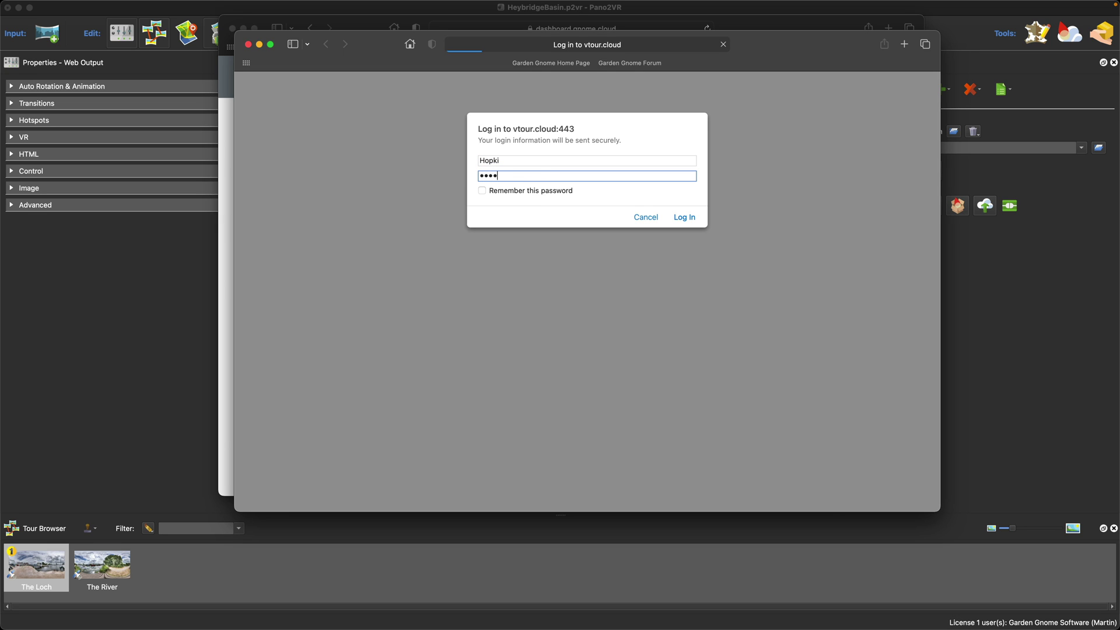
{"action": "left_click", "coordinate": [696, 219]}
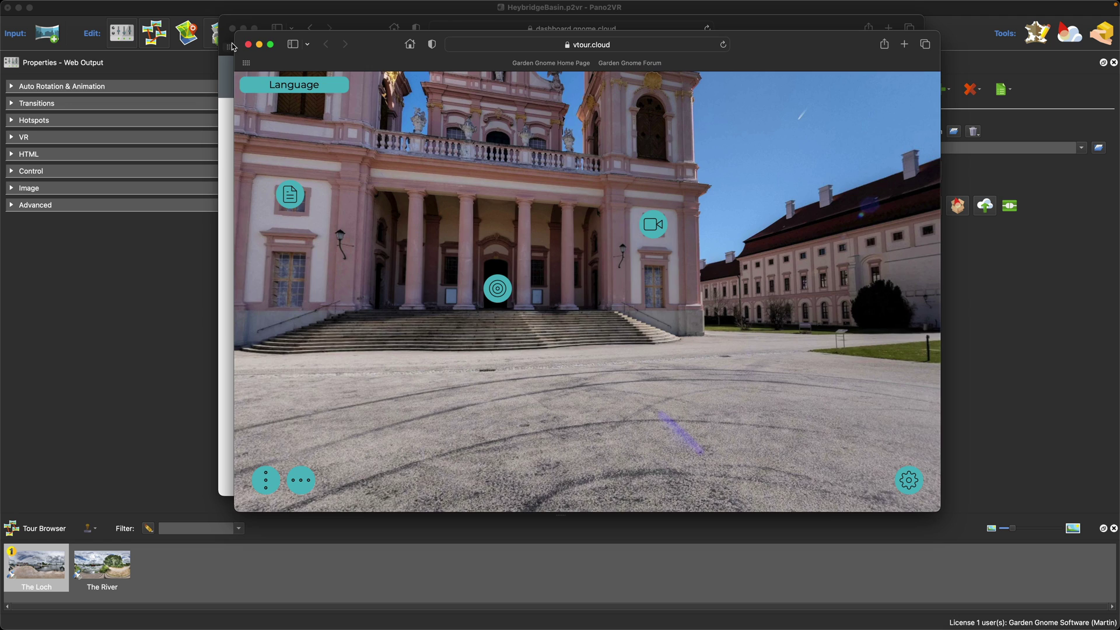
{"action": "left_click", "coordinate": [248, 45]}
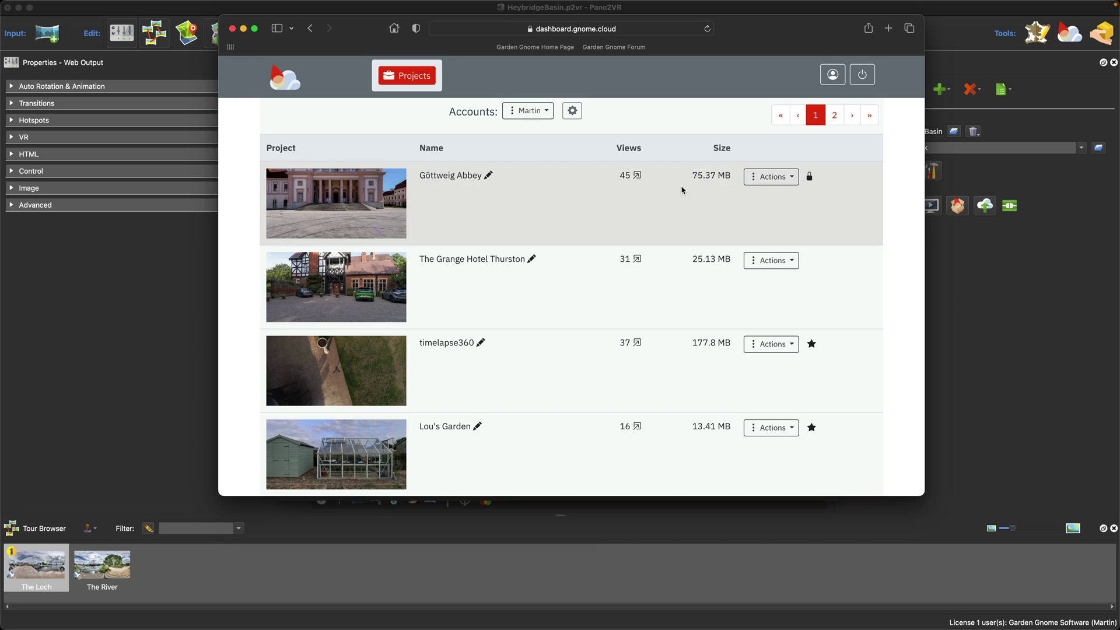
Check Göttweig Abbey's statistics: 45 total views, 8 this month, 184.87 MB traffic.
{"action": "left_click", "coordinate": [770, 178]}
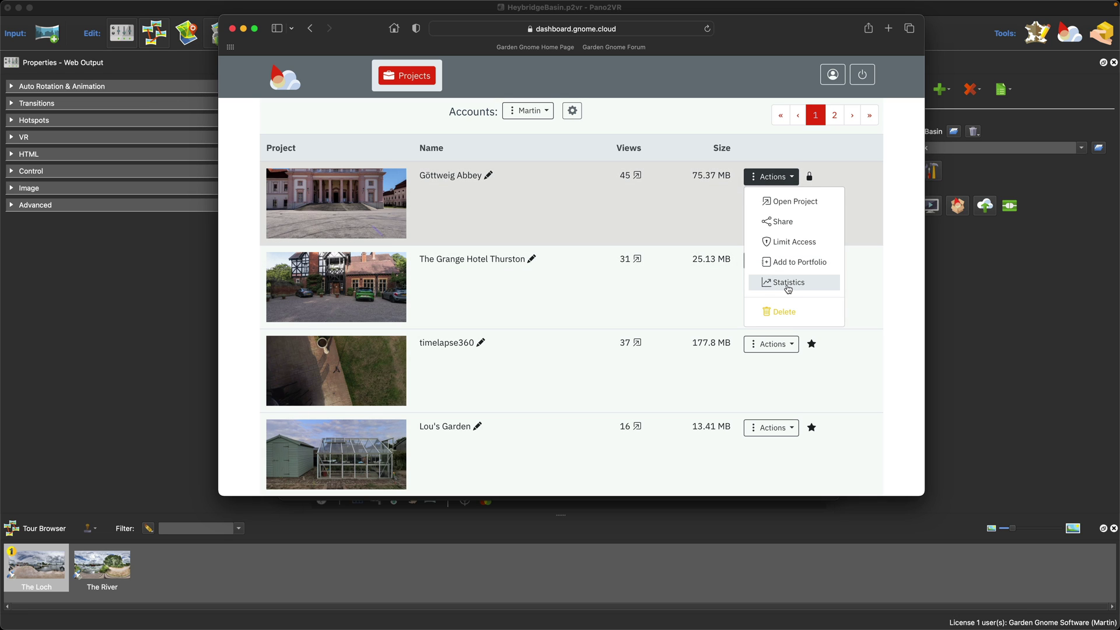
{"action": "left_click", "coordinate": [788, 283]}
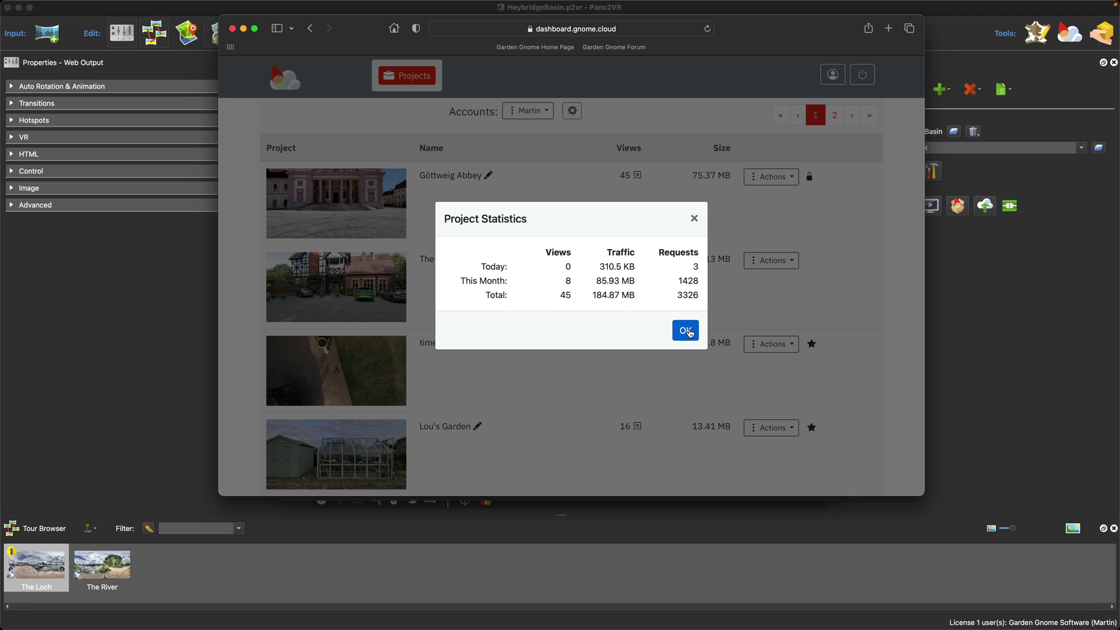
{"action": "left_click", "coordinate": [686, 331]}
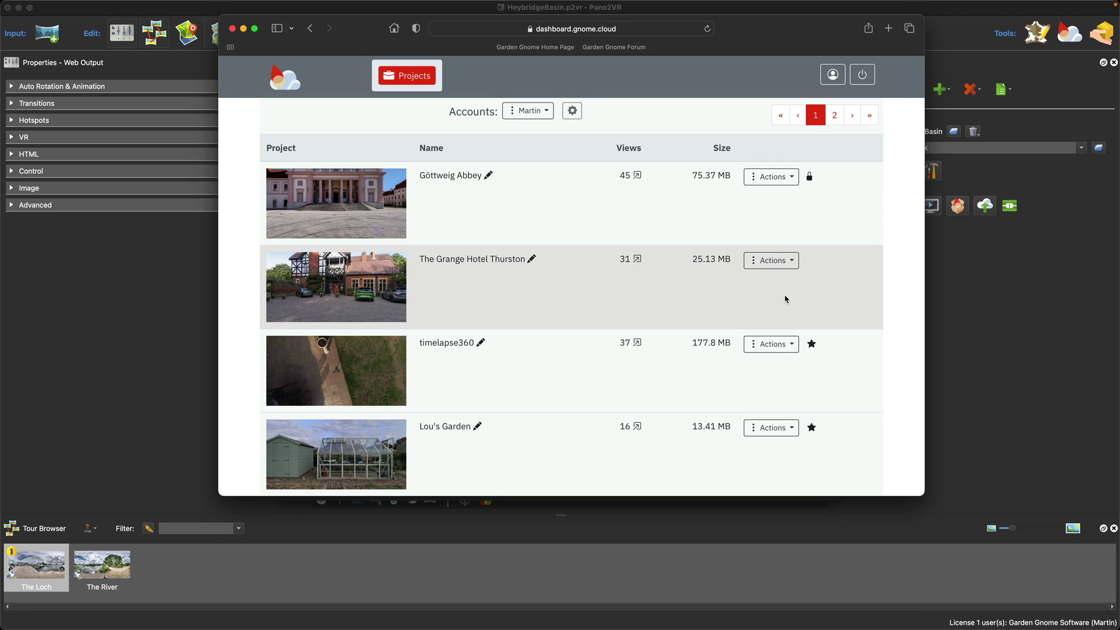
Set Göttweig Abbey's access restriction to None.
{"action": "left_click", "coordinate": [771, 178]}
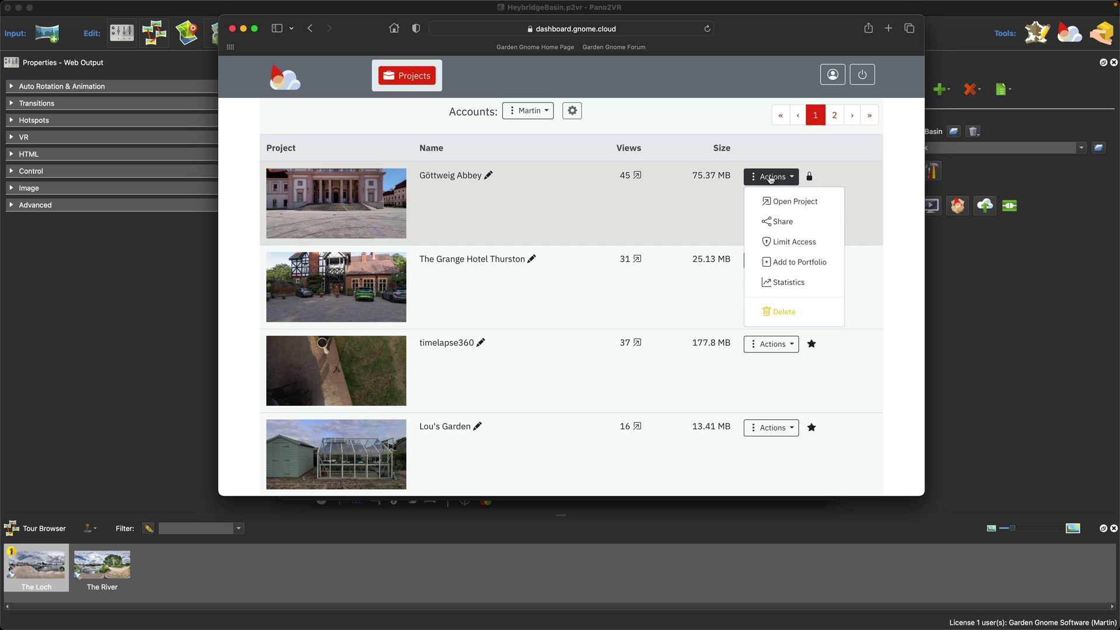
{"action": "left_click", "coordinate": [792, 243]}
{"action": "left_click", "coordinate": [560, 143]}
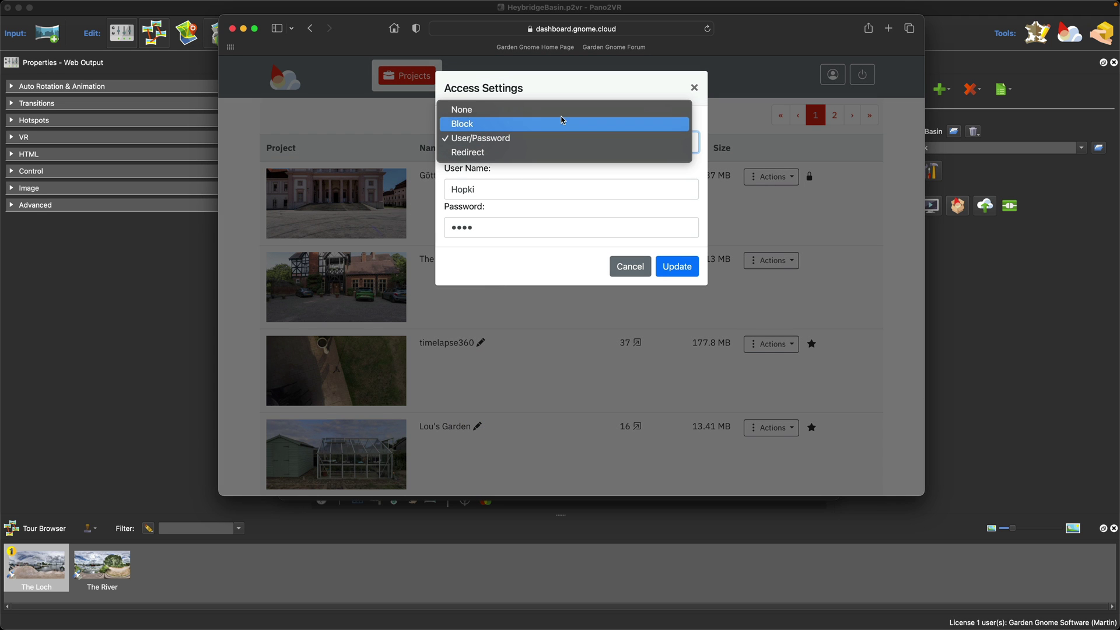
{"action": "left_click", "coordinate": [562, 111]}
{"action": "left_click", "coordinate": [676, 190]}
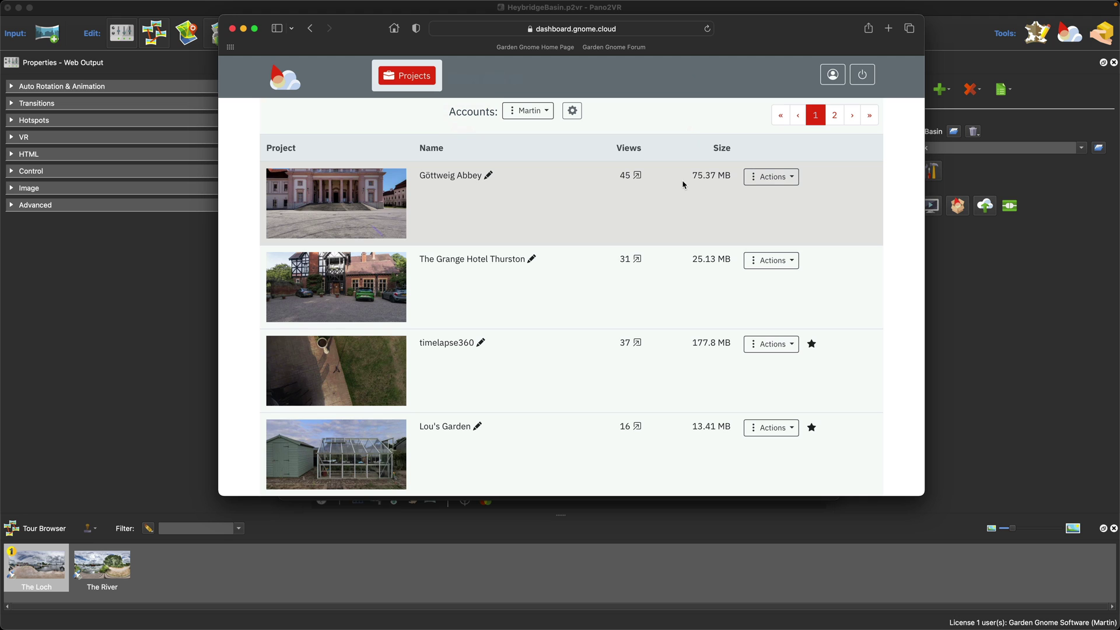
Add Göttweig Abbey to the portfolio.
{"action": "left_click", "coordinate": [771, 176]}
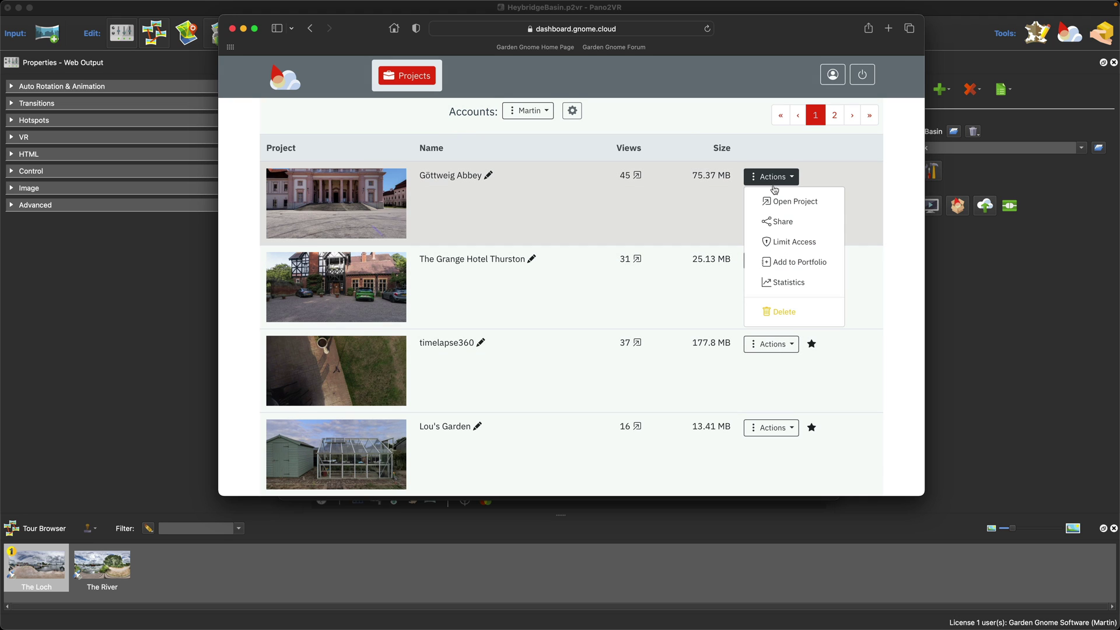
{"action": "left_click", "coordinate": [798, 261]}
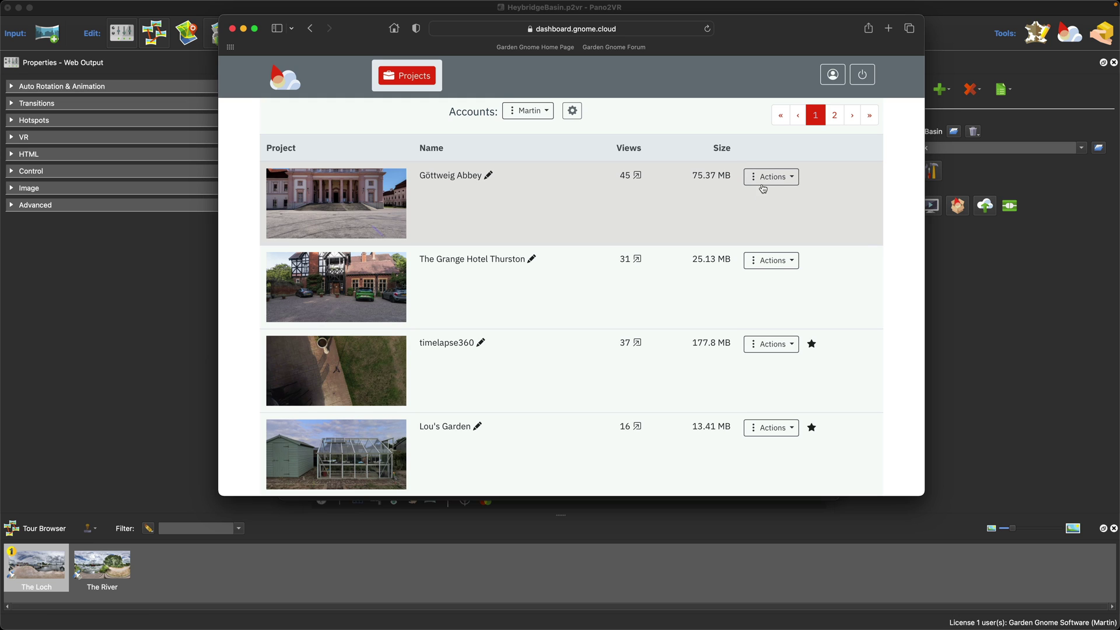
{"action": "left_click", "coordinate": [769, 178]}
{"action": "left_click", "coordinate": [827, 182]}
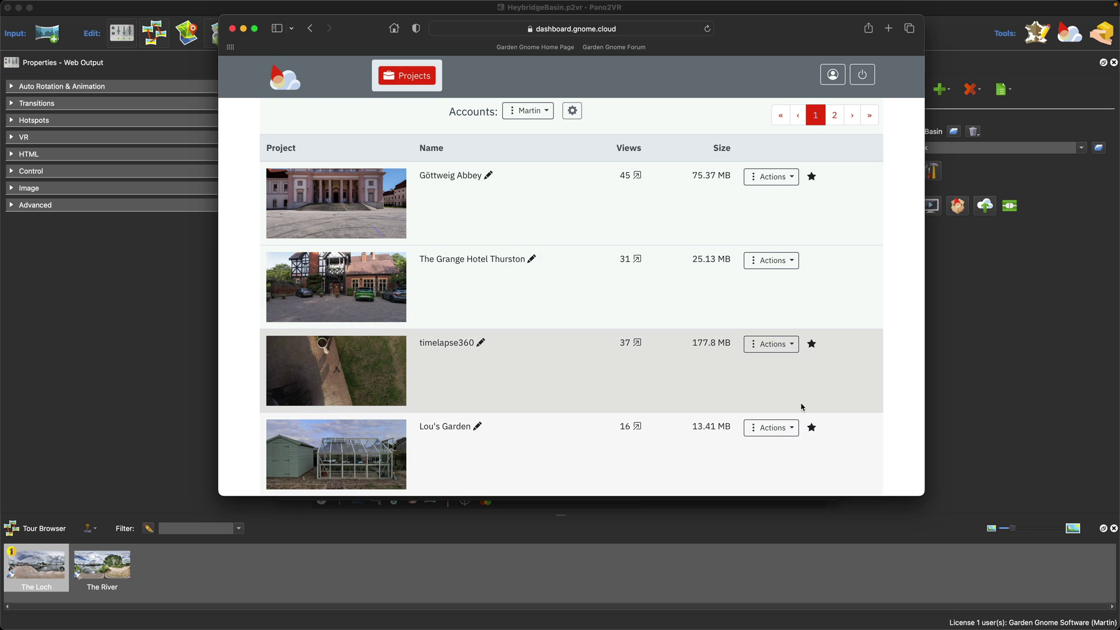
{"action": "scroll", "coordinate": [641, 347], "scroll_direction": "down", "scroll_amount": 5}
{"action": "scroll", "coordinate": [770, 175], "scroll_direction": "up", "scroll_amount": 5}
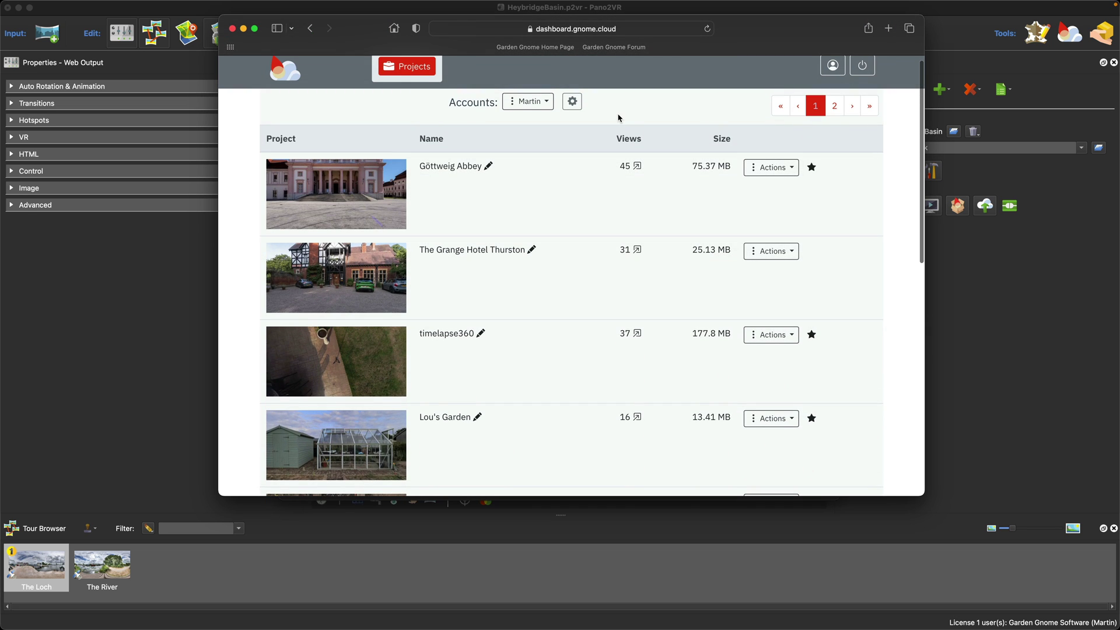
Open the Account overview showing 0.97/1.2 GB storage and 7.6/50 GB monthly traffic.
{"action": "left_click", "coordinate": [572, 101]}
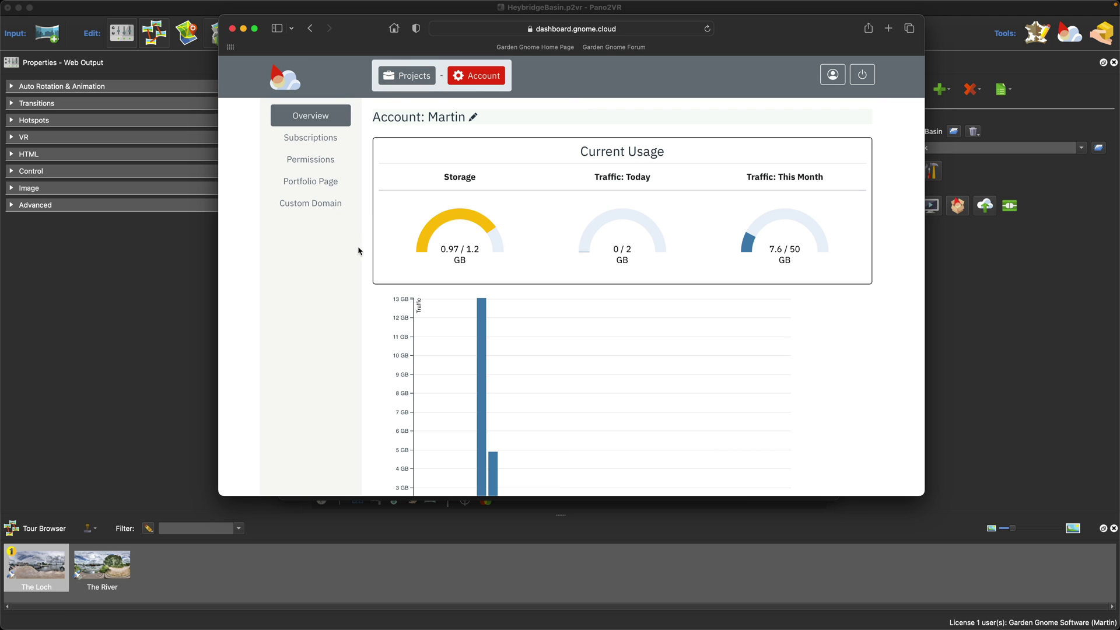
{"action": "scroll", "coordinate": [362, 252], "scroll_direction": "down", "scroll_amount": 3}
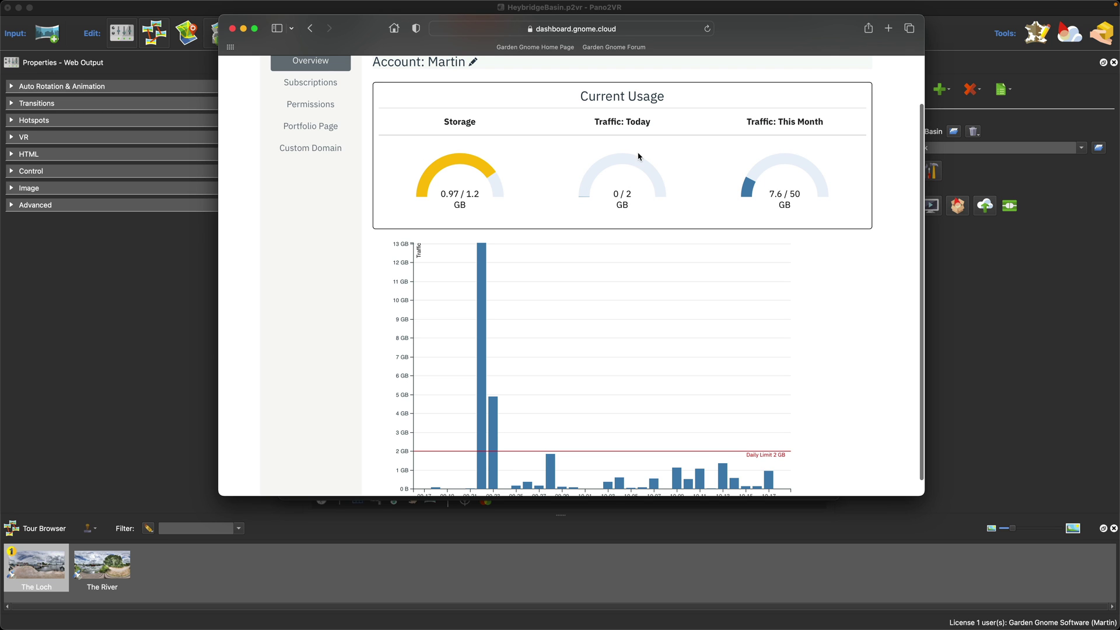
{"action": "scroll", "coordinate": [819, 173], "scroll_direction": "down", "scroll_amount": 1}
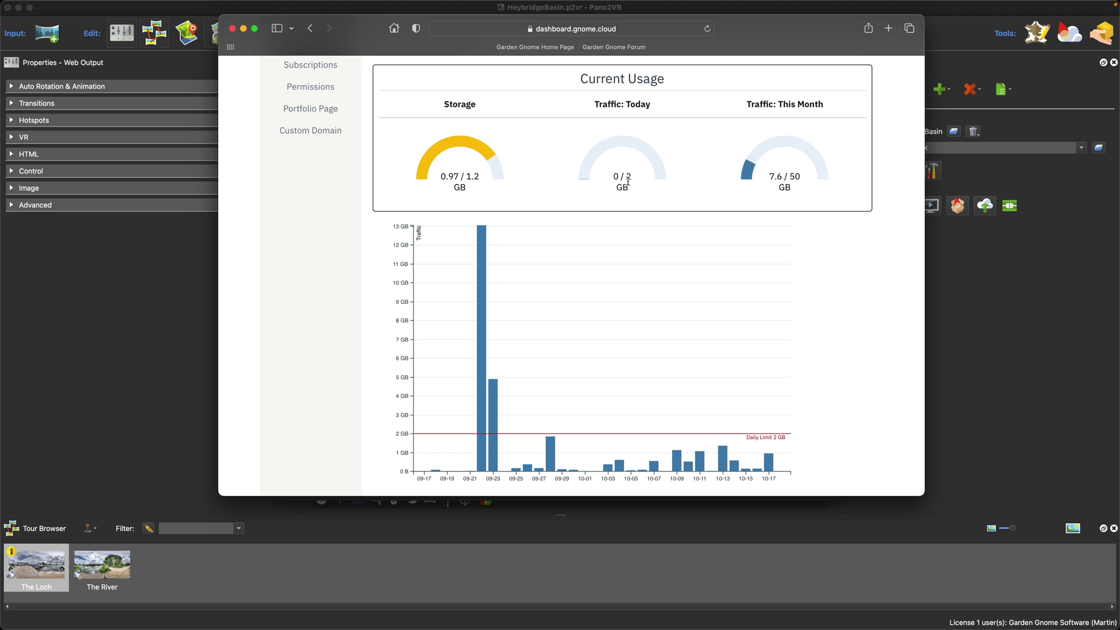
{"action": "scroll", "coordinate": [555, 180], "scroll_direction": "down", "scroll_amount": 1}
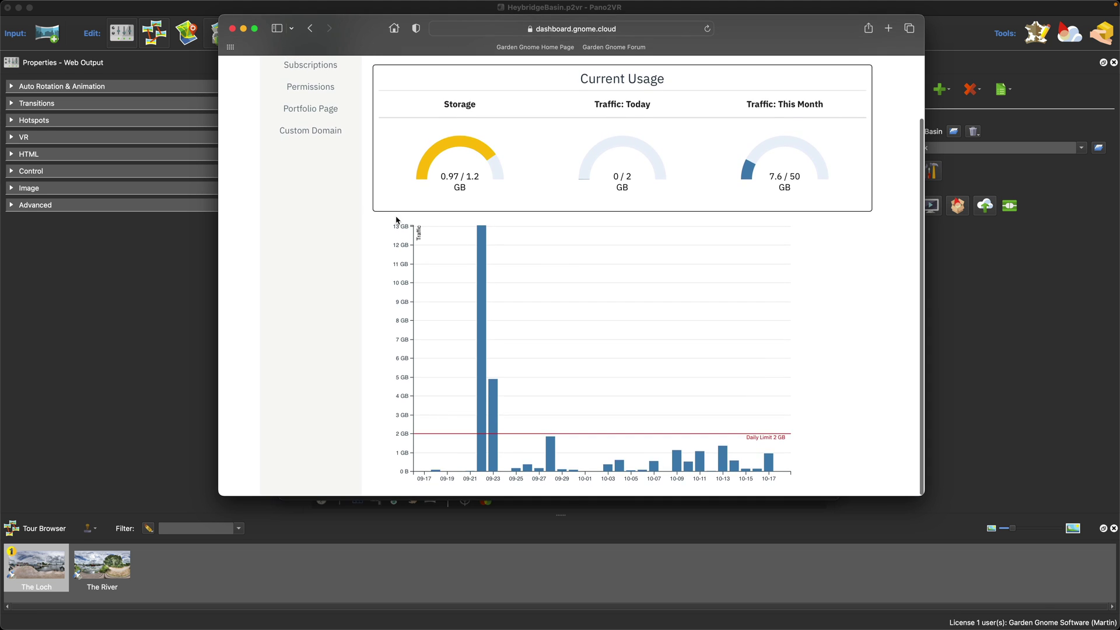
{"action": "scroll", "coordinate": [397, 219], "scroll_direction": "up", "scroll_amount": 3}
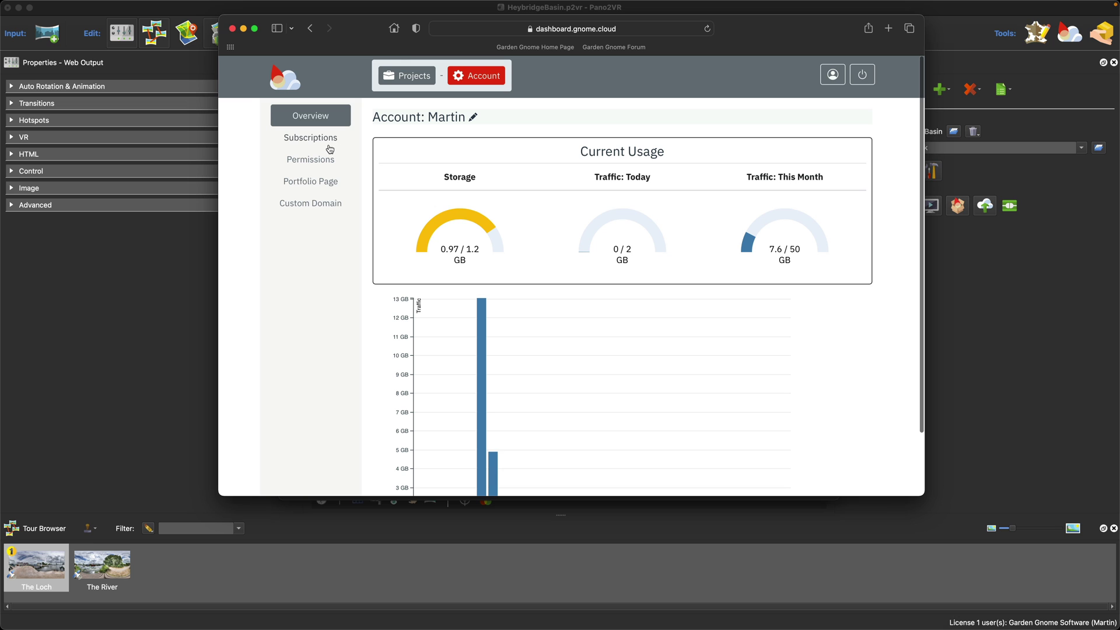
Review the subscription details and the Small, Medium and Large plans for more traffic or storage, then close the plans window.
{"action": "left_click", "coordinate": [329, 140]}
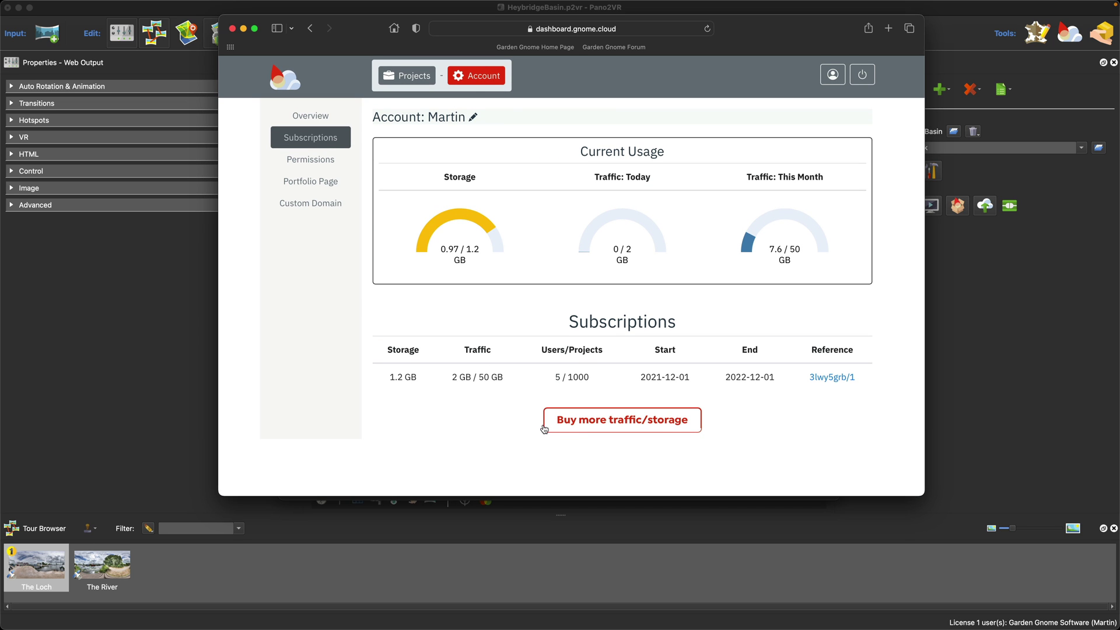
{"action": "left_click", "coordinate": [635, 428]}
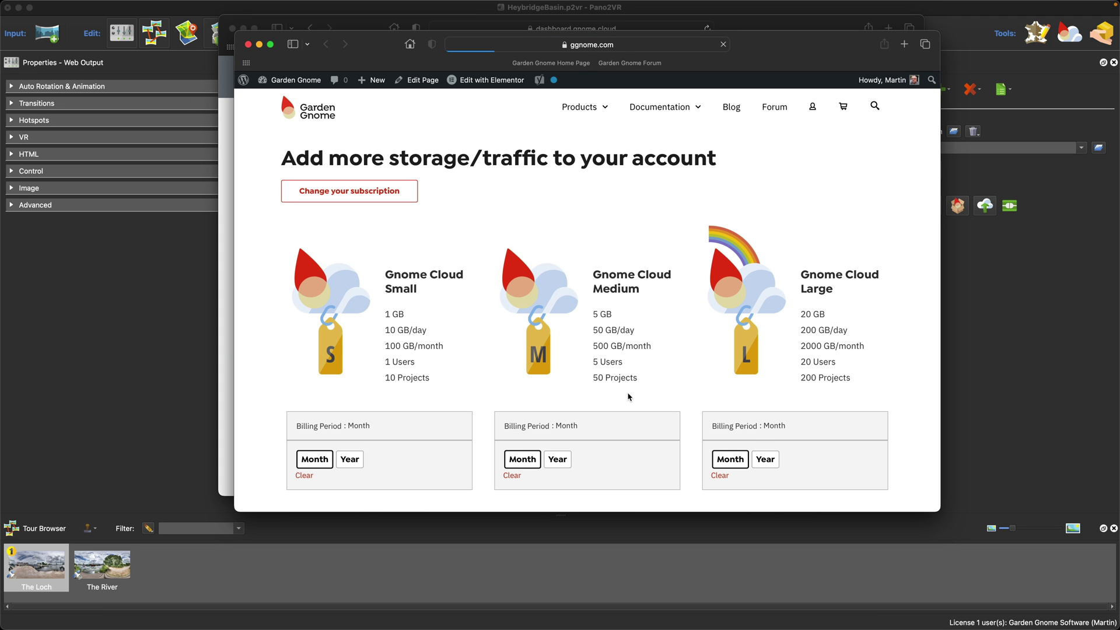
{"action": "scroll", "coordinate": [540, 355], "scroll_direction": "down", "scroll_amount": 3}
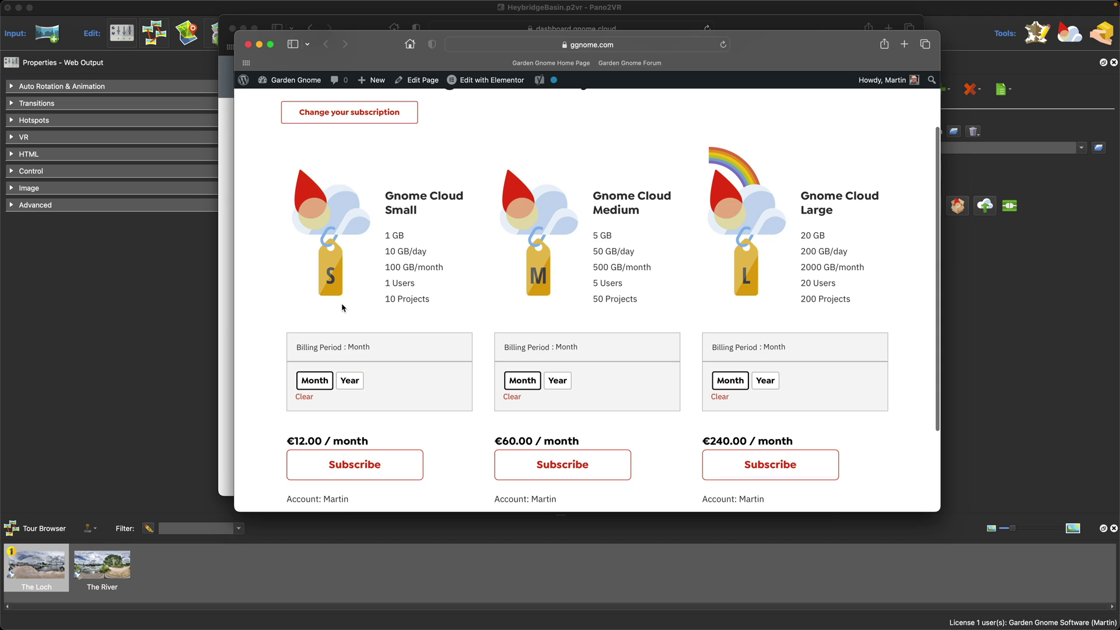
{"action": "scroll", "coordinate": [344, 335], "scroll_direction": "up", "scroll_amount": 1}
{"action": "scroll", "coordinate": [420, 262], "scroll_direction": "down", "scroll_amount": 2}
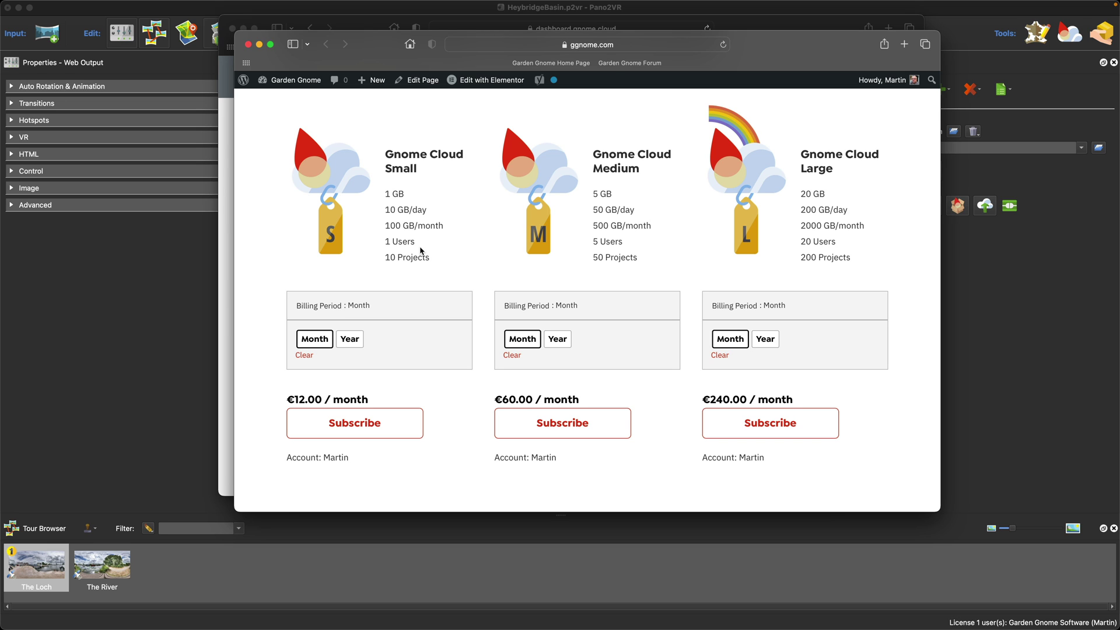
{"action": "scroll", "coordinate": [420, 250], "scroll_direction": "up", "scroll_amount": 2}
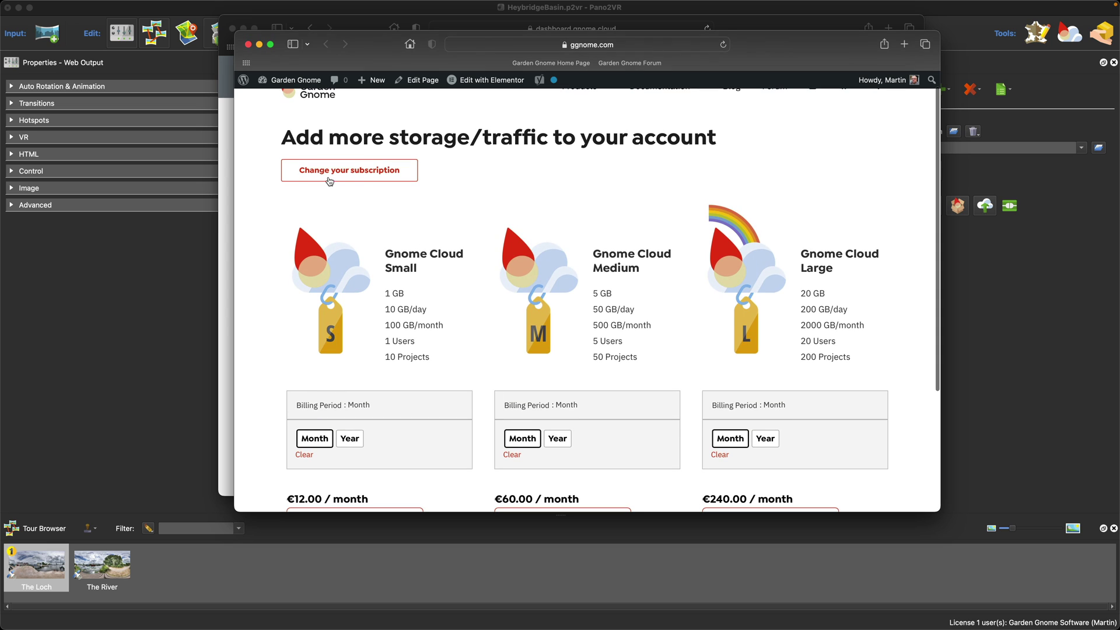
{"action": "left_click", "coordinate": [249, 44]}
{"action": "left_click", "coordinate": [320, 183]}
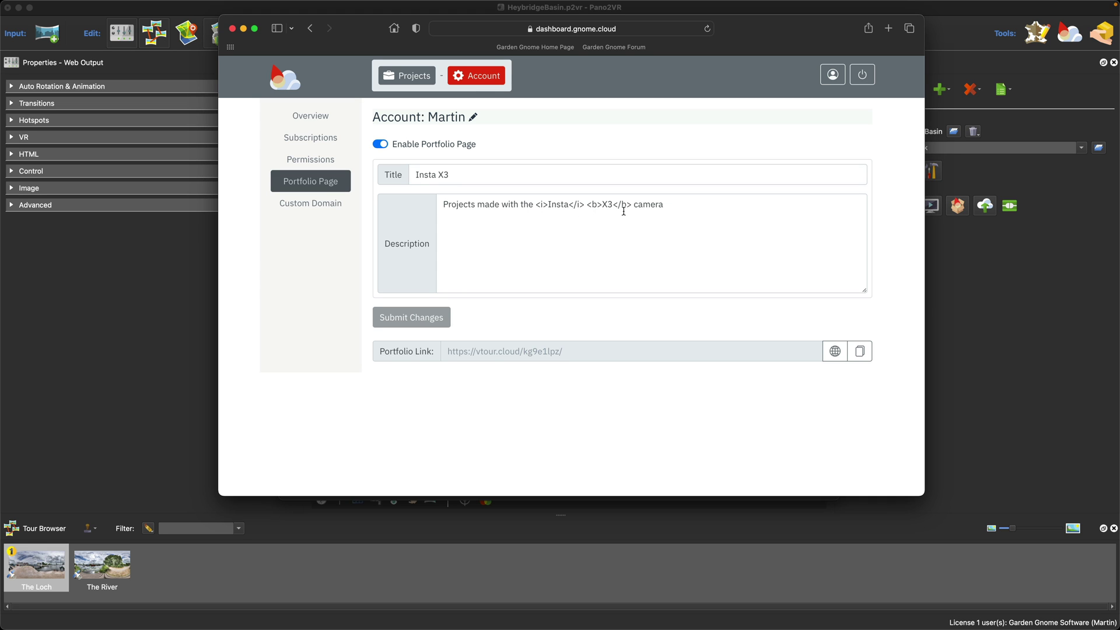
{"action": "left_click", "coordinate": [835, 353]}
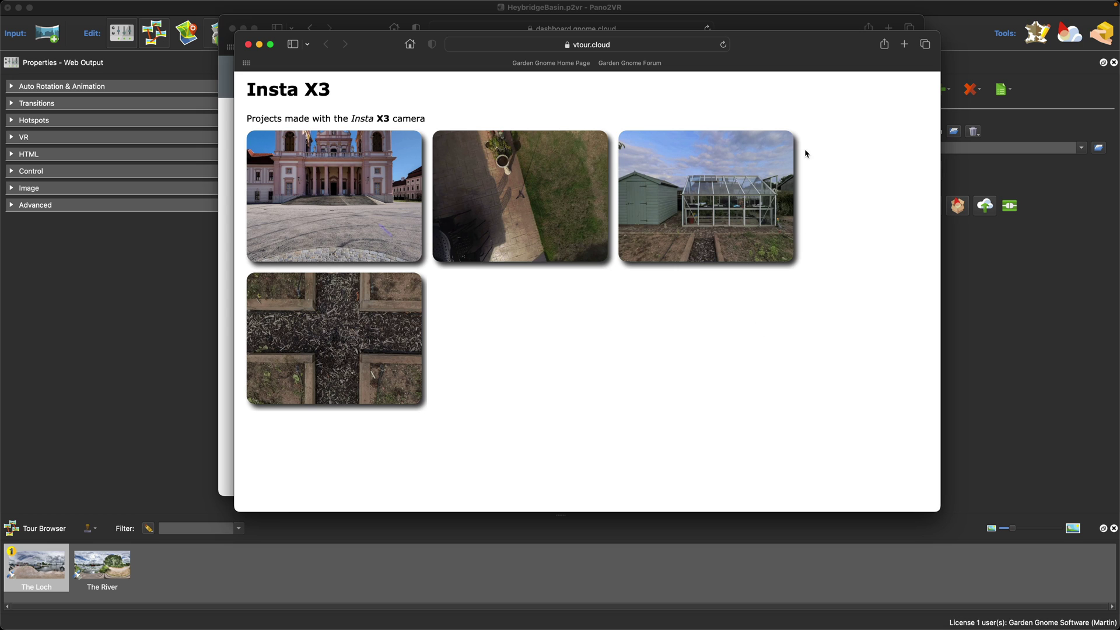
{"action": "left_click_drag", "start_coordinate": [770, 45], "coordinate": [802, 38]}
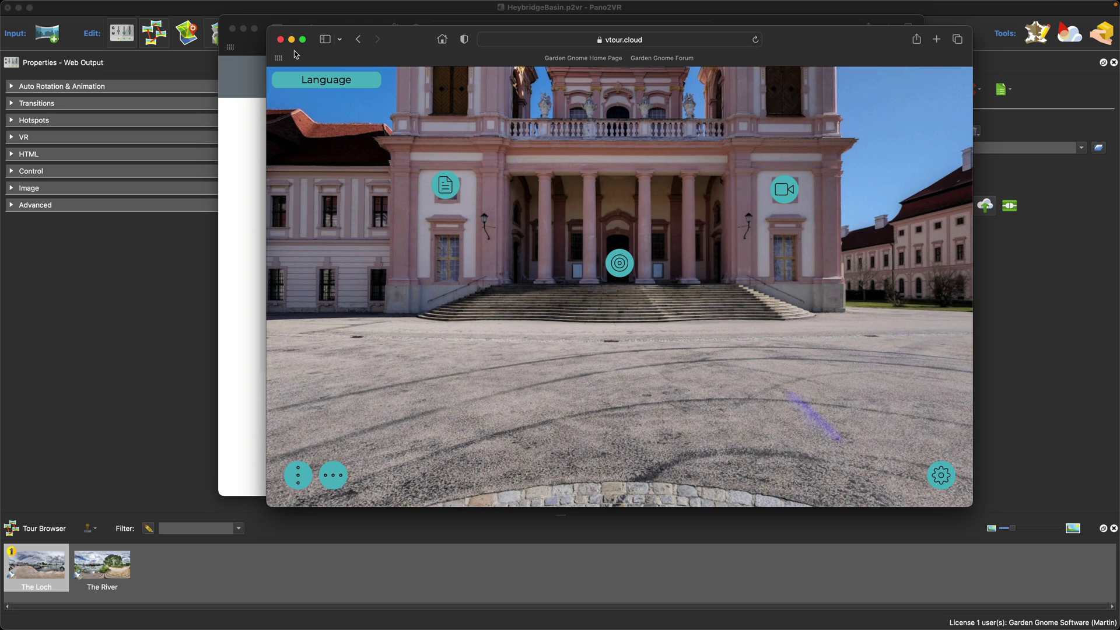
{"action": "left_click", "coordinate": [358, 40]}
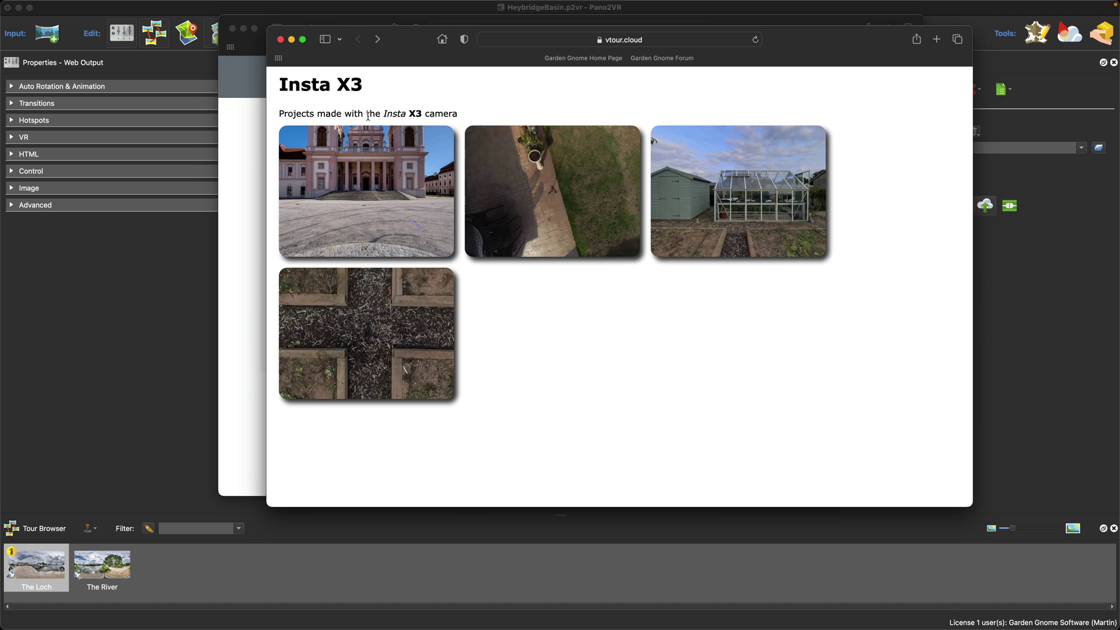
{"action": "left_click", "coordinate": [280, 40]}
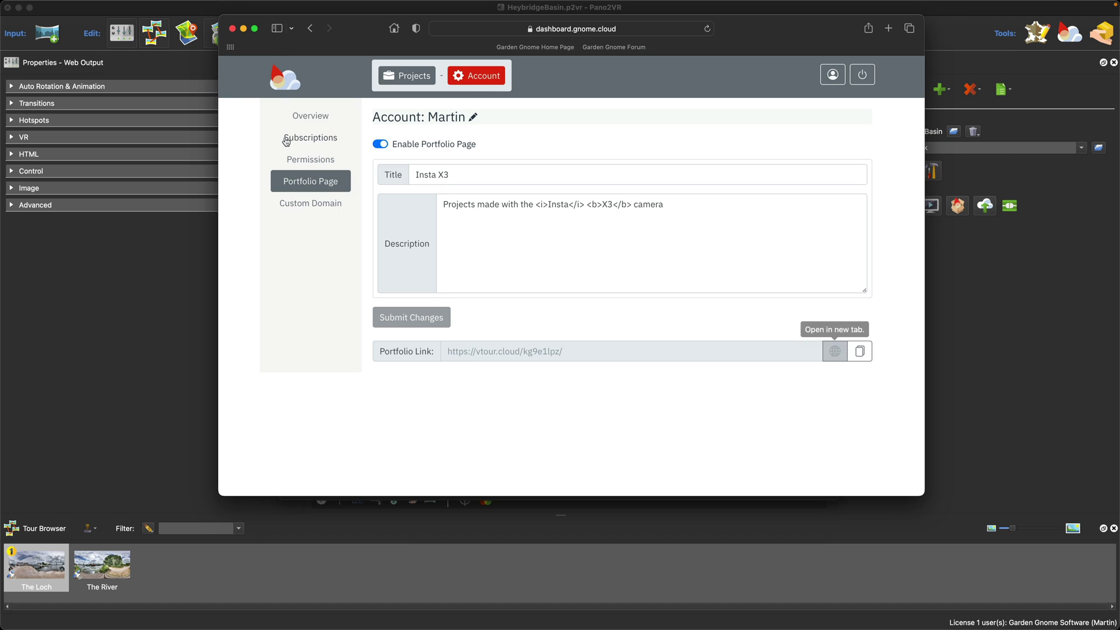